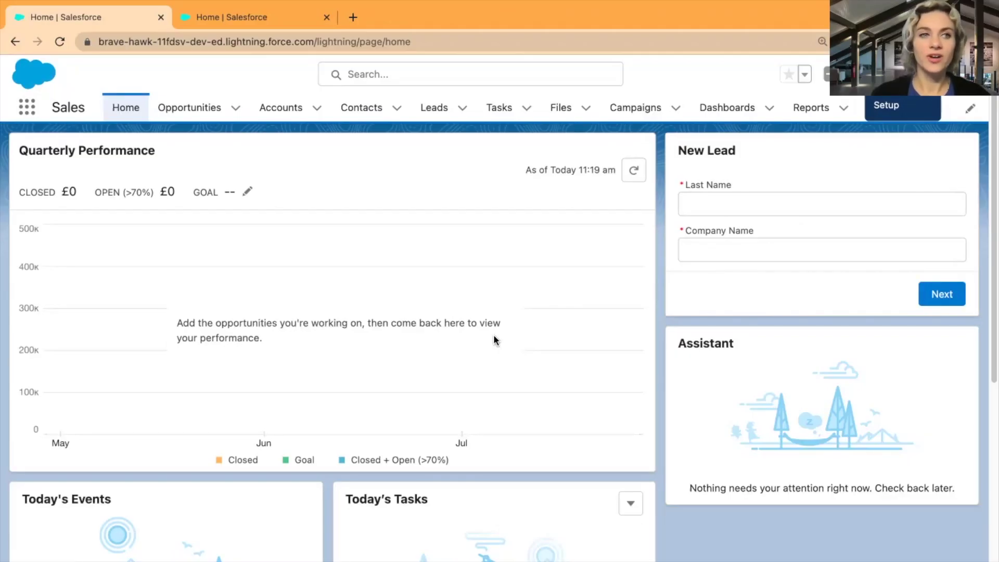
Search 'gmail' in Setup Quick Find and open the Gmail Integration and Sync page.
{"action": "left_click", "coordinate": [229, 18]}
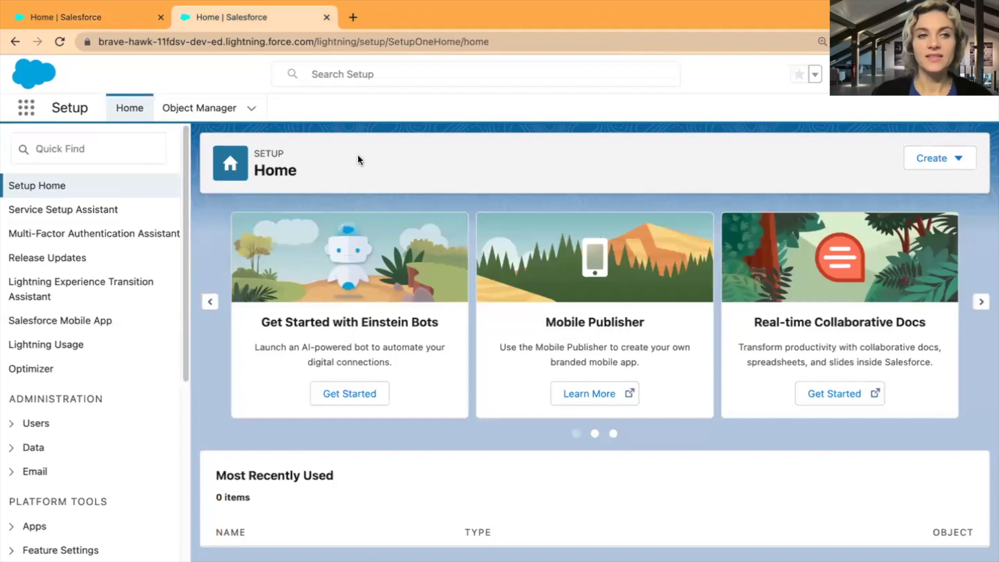
{"action": "left_click", "coordinate": [70, 146]}
{"action": "type", "text": "g"}
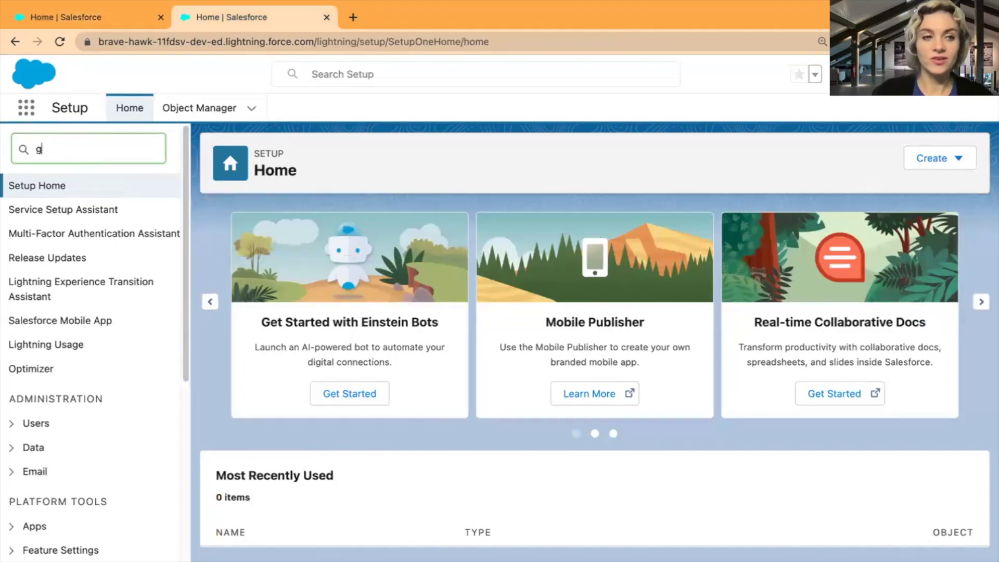
{"action": "type", "text": "mail"}
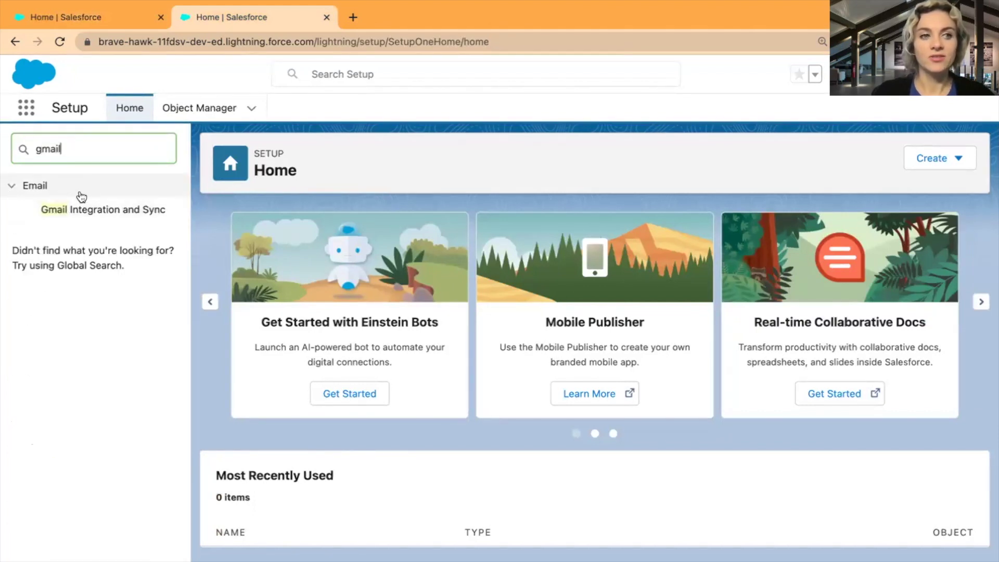
{"action": "left_click", "coordinate": [98, 212]}
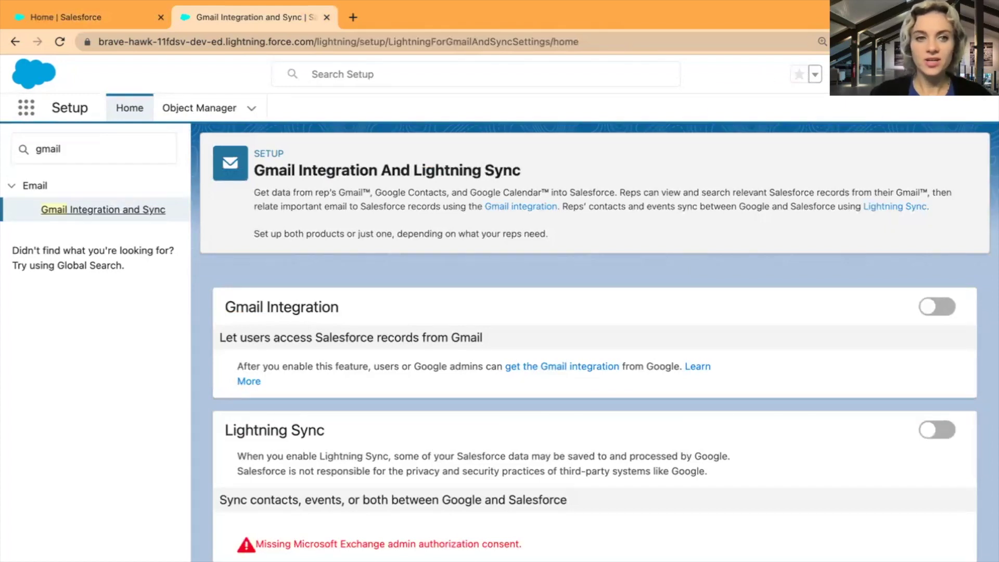
{"action": "scroll", "coordinate": [686, 520], "scroll_direction": "down", "scroll_amount": 1}
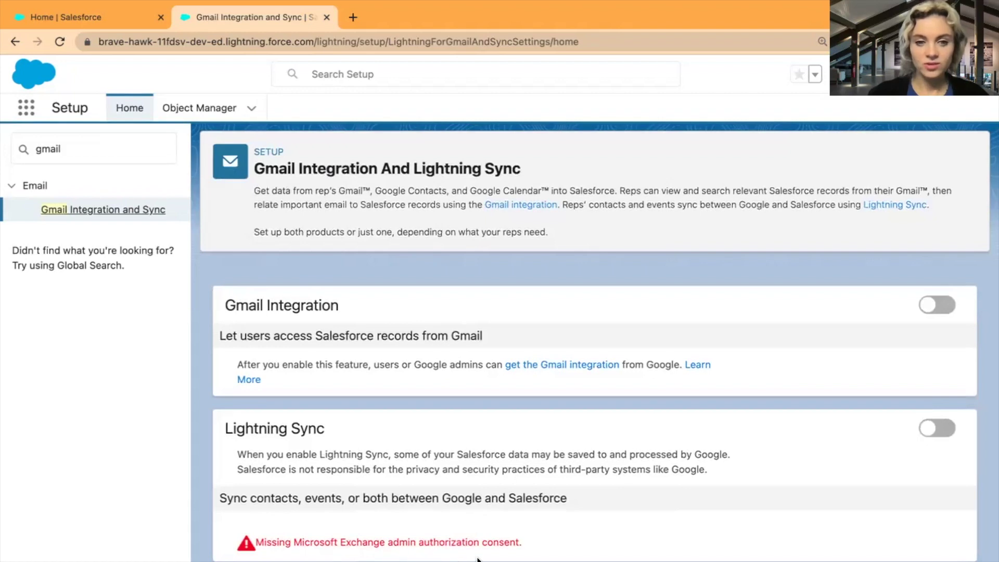
{"action": "scroll", "coordinate": [622, 541], "scroll_direction": "up", "scroll_amount": 1}
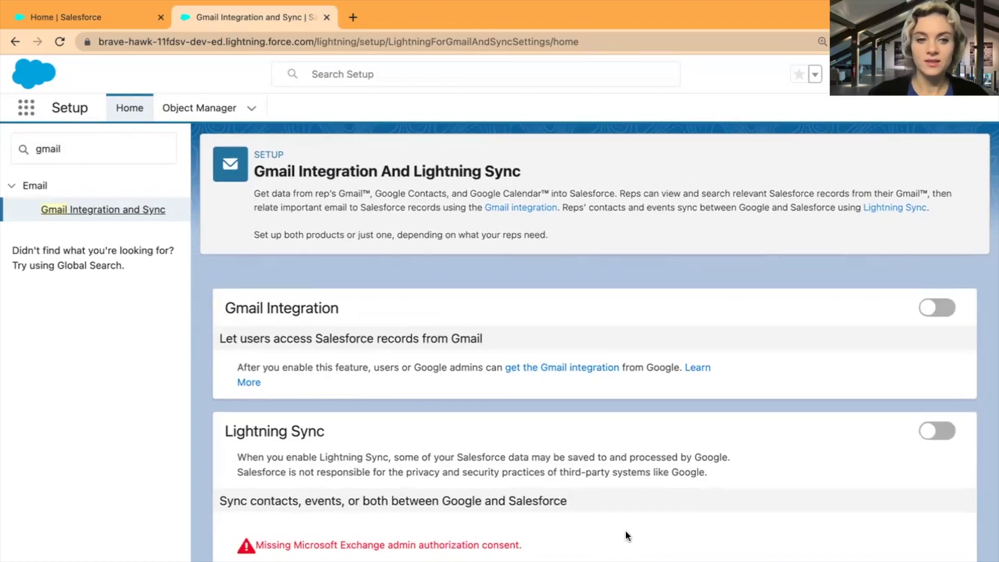
{"action": "scroll", "coordinate": [624, 522], "scroll_direction": "down", "scroll_amount": 1}
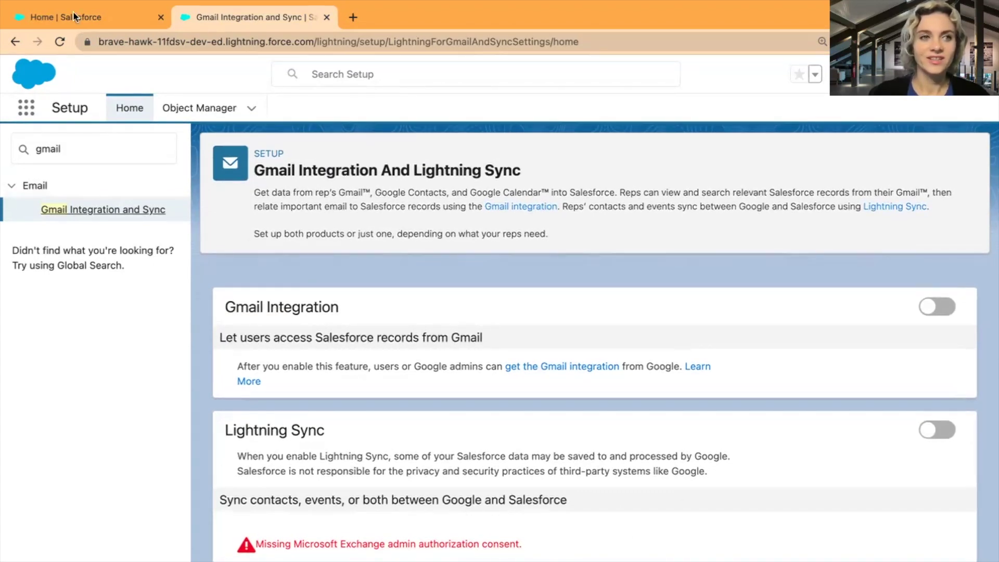
Reload Setup and expand the 'Let users access Salesforce records from Gmail' options.
{"action": "left_click", "coordinate": [59, 38]}
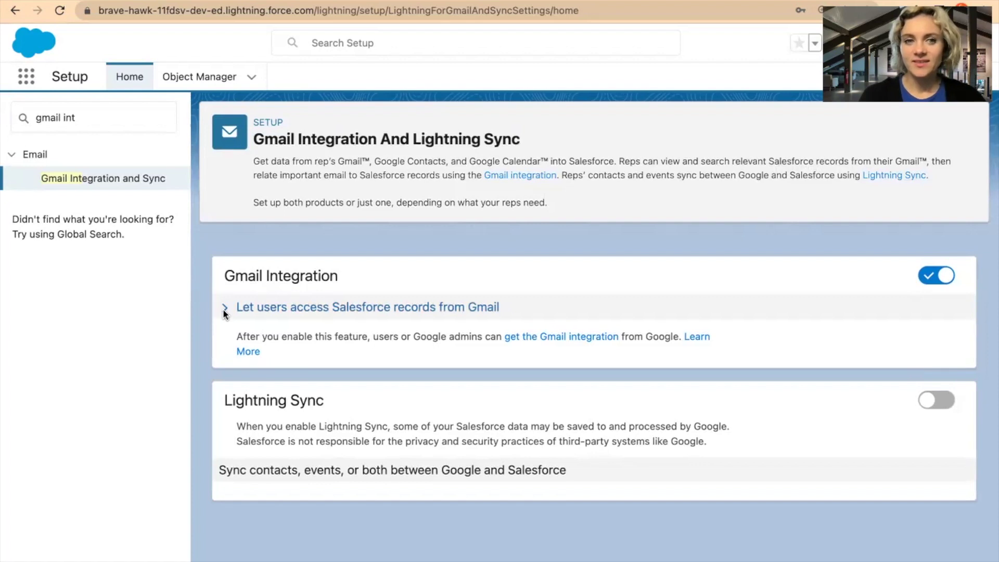
{"action": "left_click", "coordinate": [223, 308]}
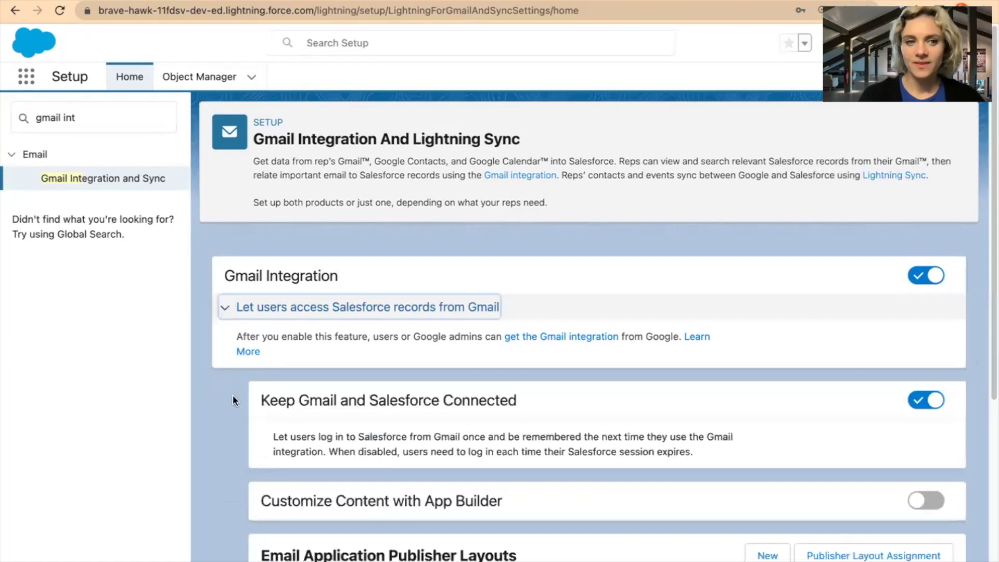
Scroll through the Gmail integration options down to the empty Email Application Publisher Layouts list.
{"action": "scroll", "coordinate": [224, 420], "scroll_direction": "down", "scroll_amount": 1}
{"action": "scroll", "coordinate": [223, 420], "scroll_direction": "down", "scroll_amount": 2}
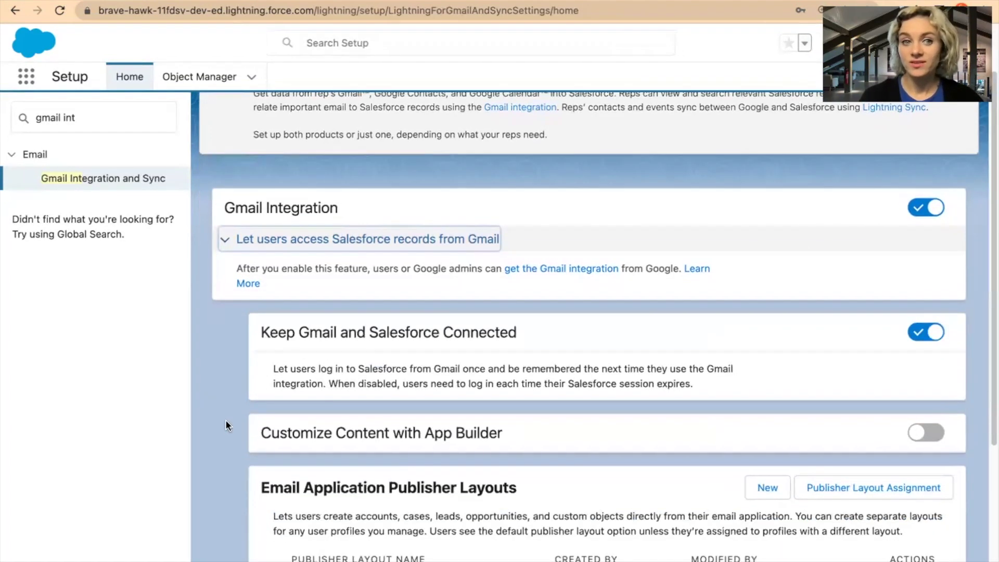
{"action": "scroll", "coordinate": [226, 420], "scroll_direction": "down", "scroll_amount": 1}
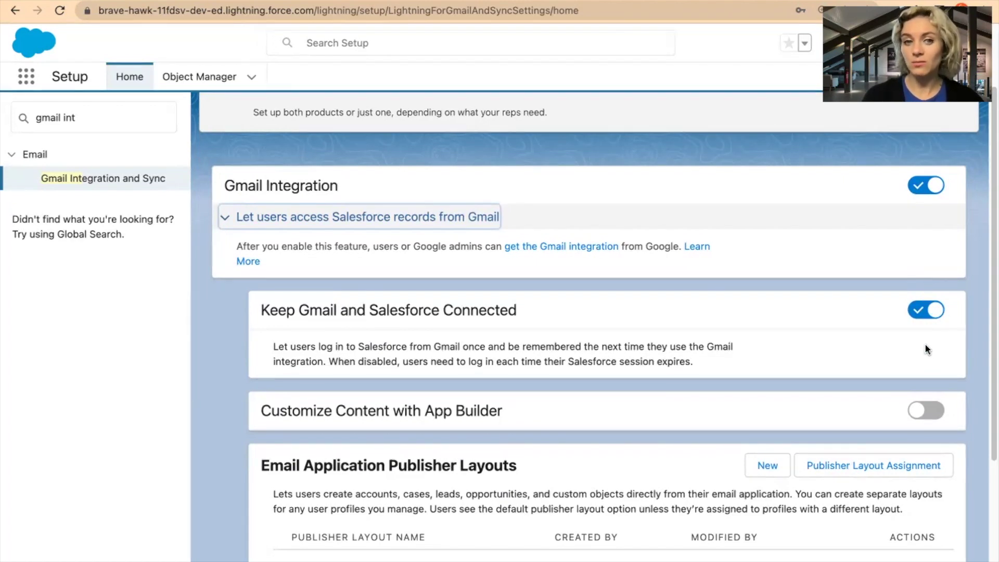
{"action": "scroll", "coordinate": [911, 341], "scroll_direction": "down", "scroll_amount": 1}
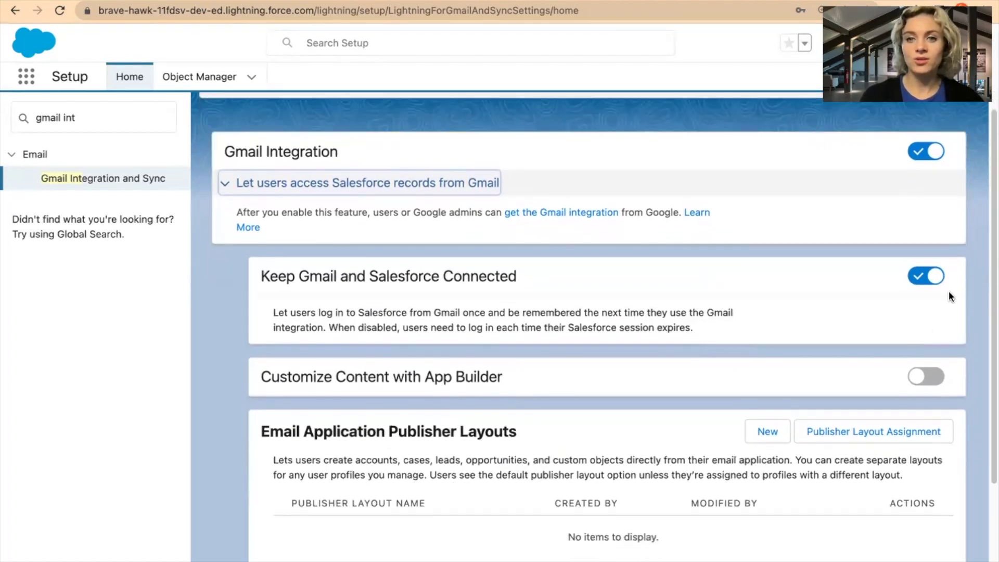
{"action": "scroll", "coordinate": [442, 372], "scroll_direction": "down", "scroll_amount": 3}
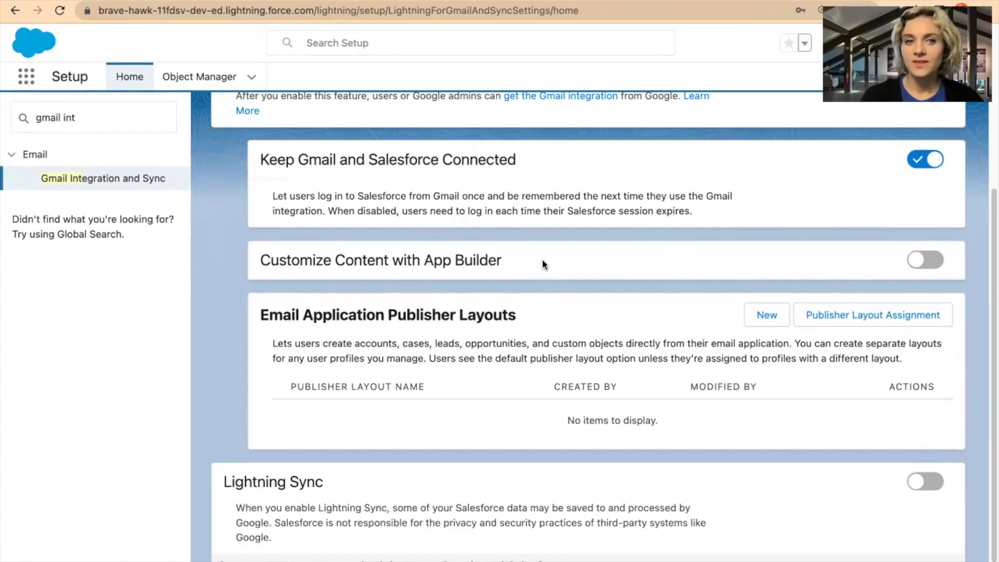
{"action": "scroll", "coordinate": [287, 303], "scroll_direction": "down", "scroll_amount": 1}
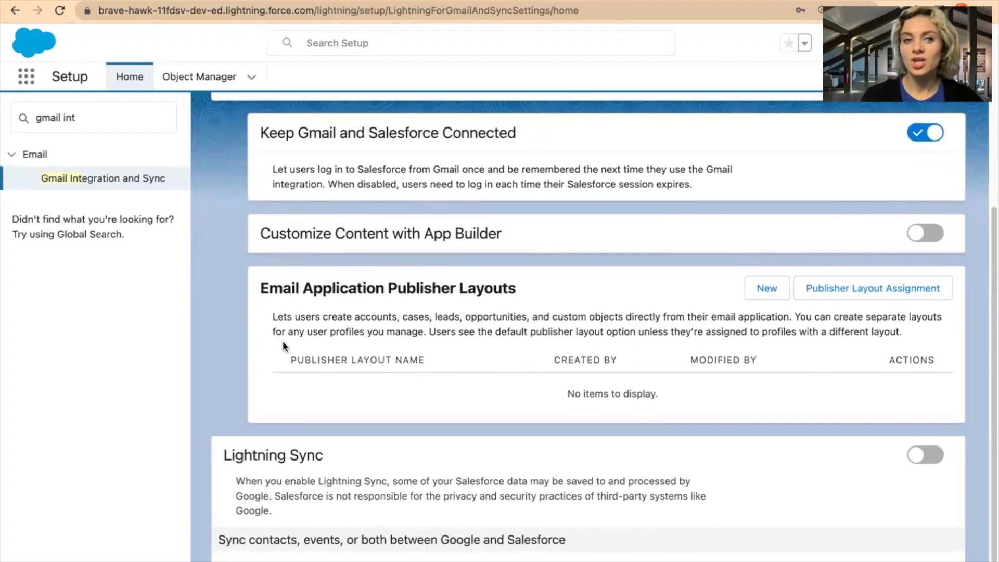
Enable Customize Content with App Builder and review the Email Application Pane assignments, defaulting to System Default.
{"action": "left_click", "coordinate": [926, 233]}
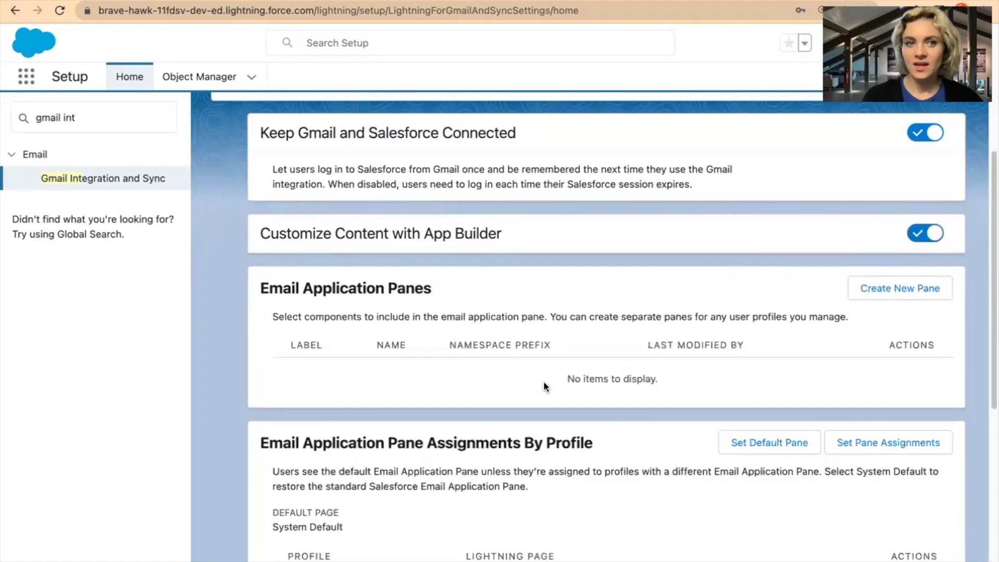
{"action": "scroll", "coordinate": [543, 381], "scroll_direction": "down", "scroll_amount": 1}
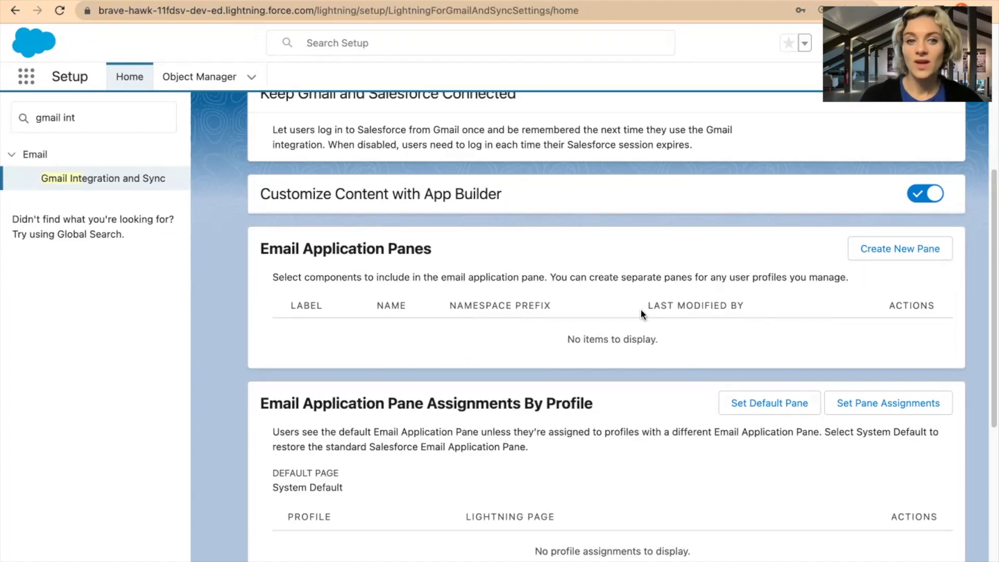
{"action": "scroll", "coordinate": [522, 376], "scroll_direction": "down", "scroll_amount": 5}
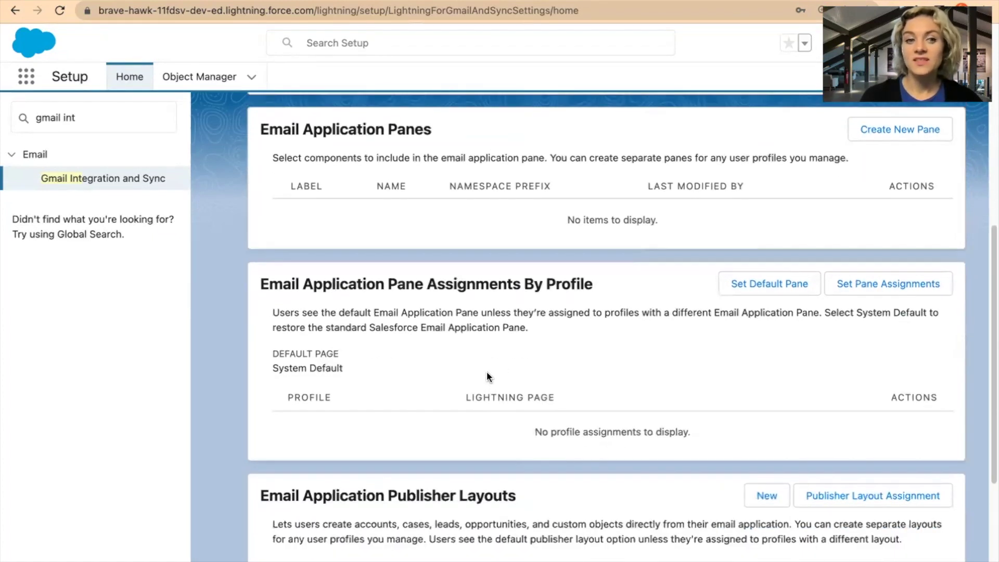
{"action": "scroll", "coordinate": [487, 376], "scroll_direction": "down", "scroll_amount": 1}
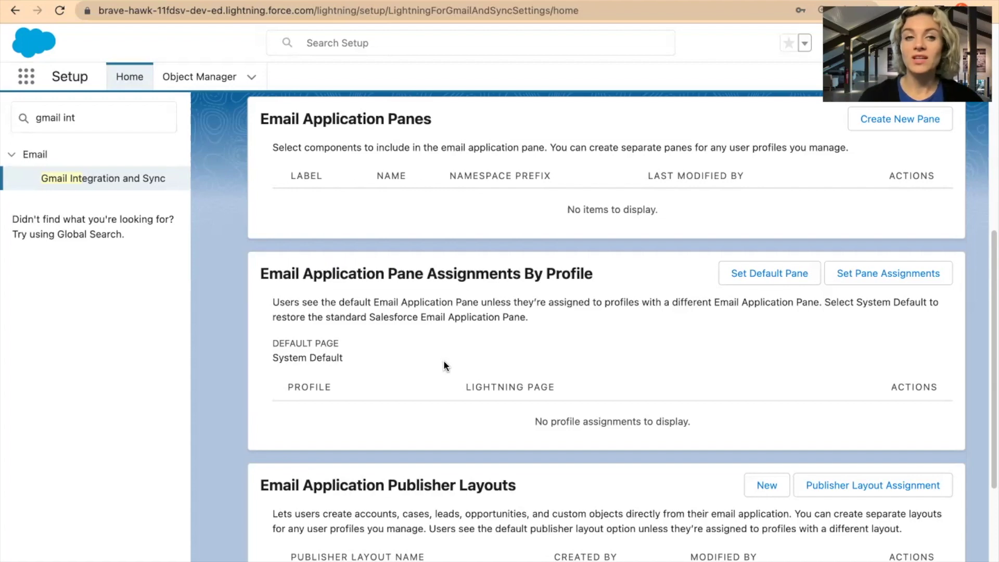
{"action": "scroll", "coordinate": [445, 364], "scroll_direction": "down", "scroll_amount": 1}
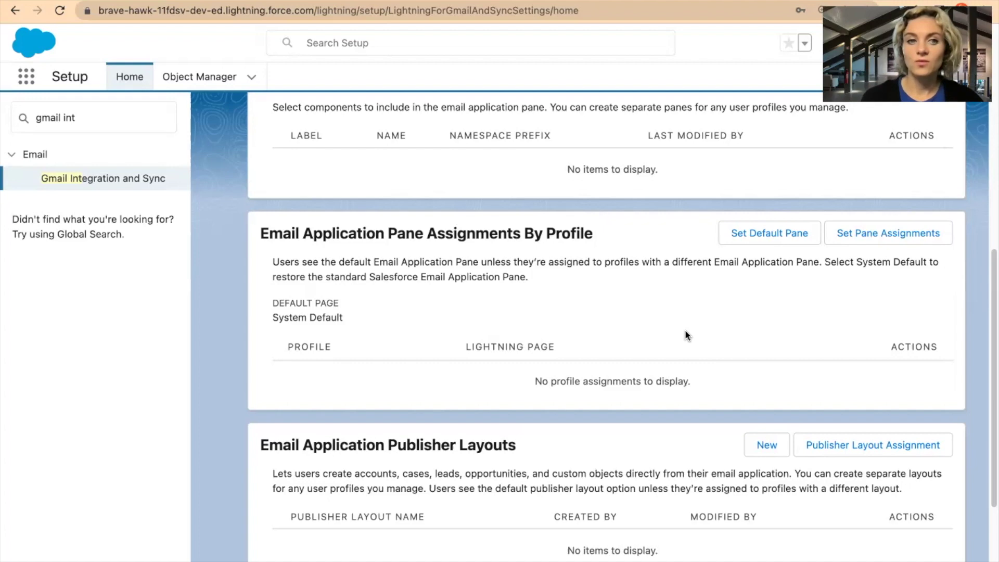
{"action": "scroll", "coordinate": [684, 331], "scroll_direction": "down", "scroll_amount": 3}
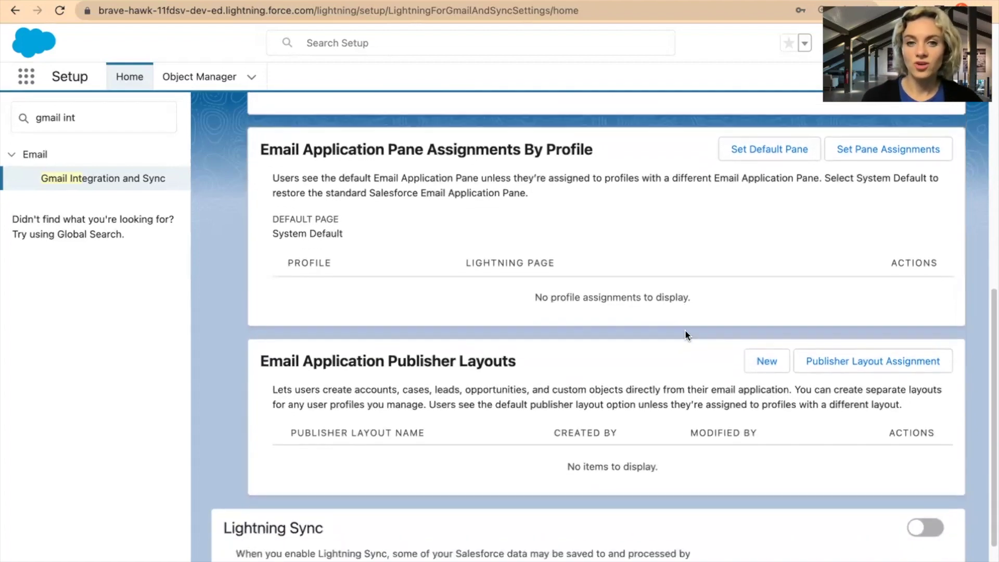
{"action": "scroll", "coordinate": [684, 334], "scroll_direction": "down", "scroll_amount": 2}
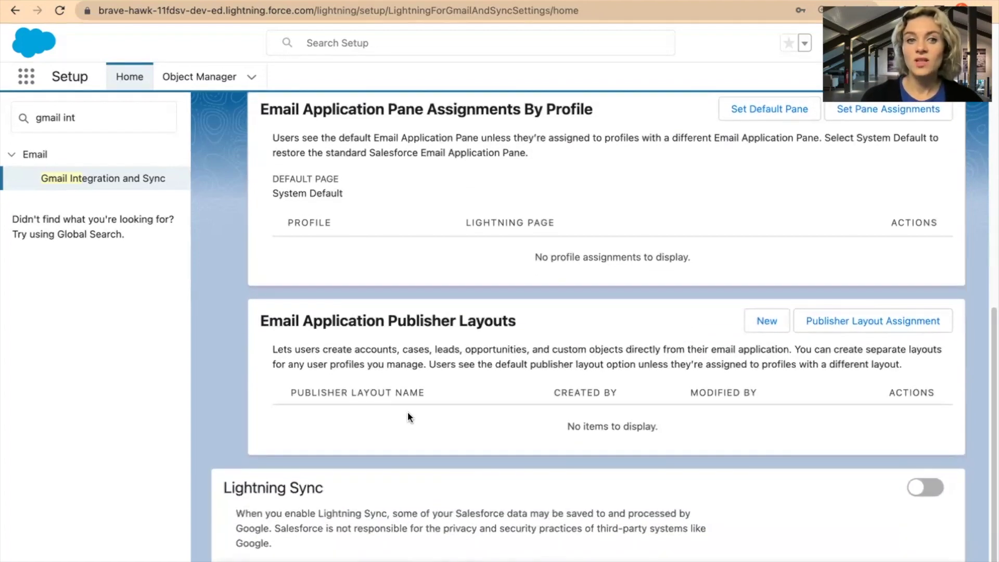
{"action": "scroll", "coordinate": [495, 398], "scroll_direction": "down", "scroll_amount": 1}
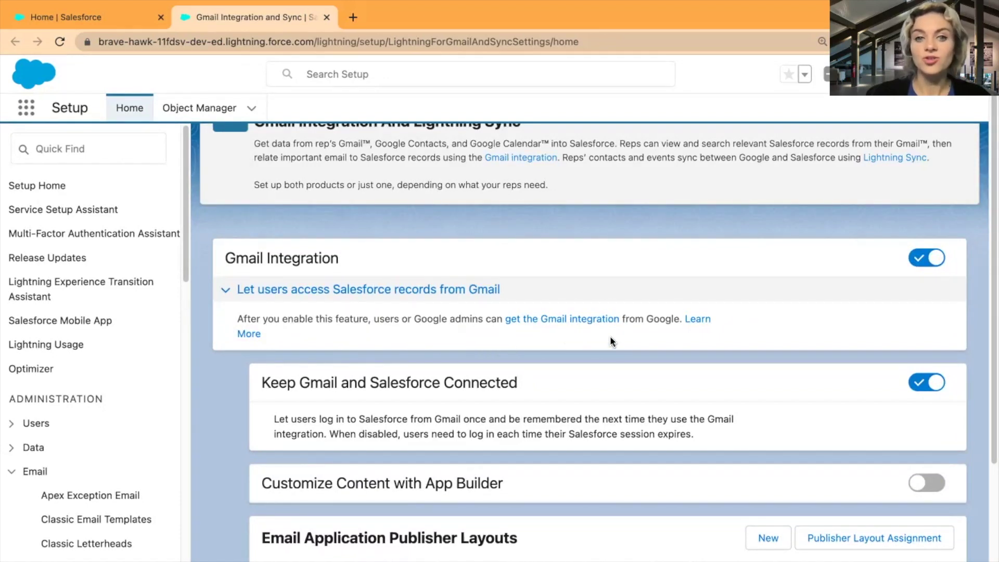
{"action": "scroll", "coordinate": [579, 325], "scroll_direction": "down", "scroll_amount": 1}
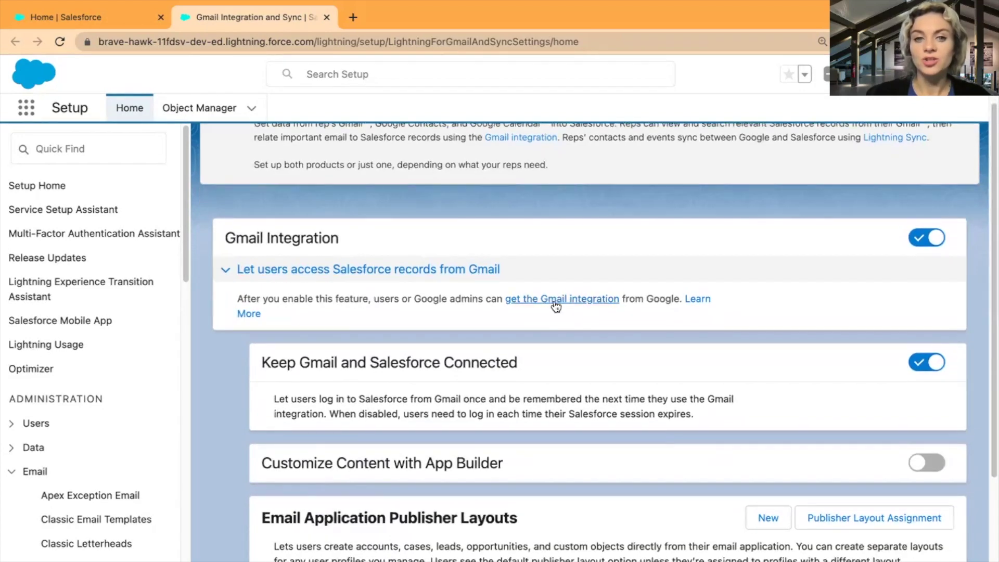
Follow the 'get the Gmail integration' link through the redirect prompts to the Chrome Web Store.
{"action": "left_click", "coordinate": [559, 304]}
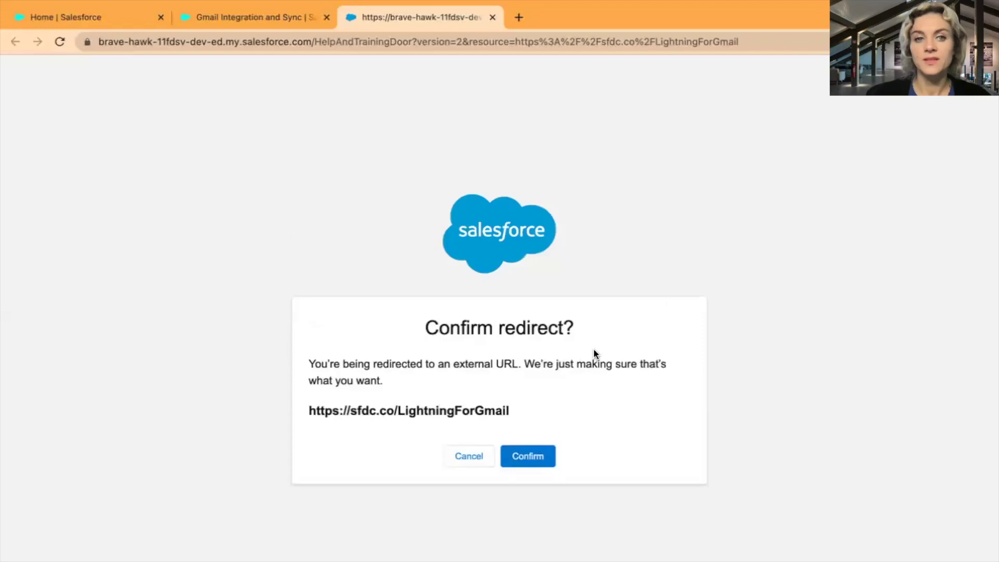
{"action": "left_click", "coordinate": [530, 459]}
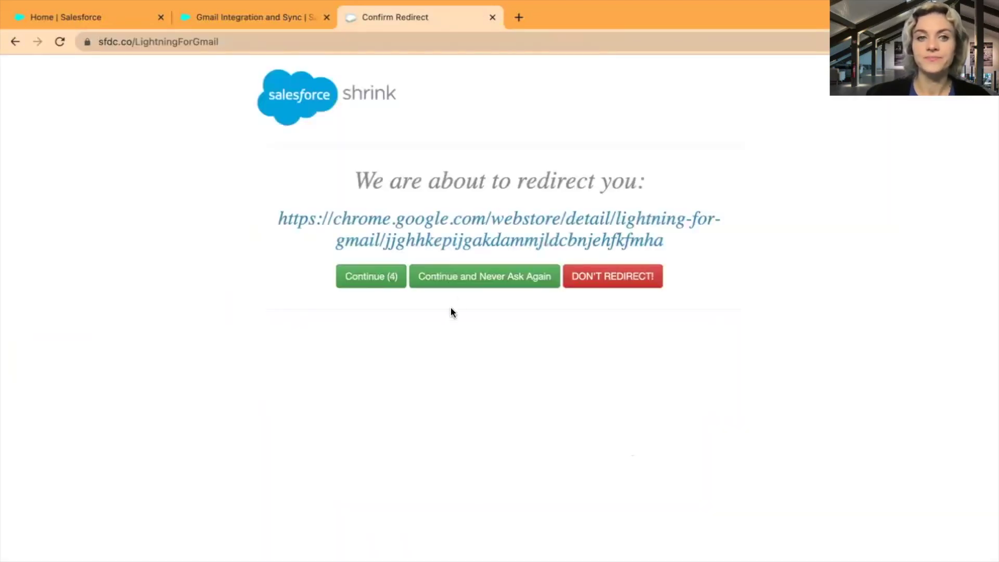
{"action": "left_click", "coordinate": [361, 286]}
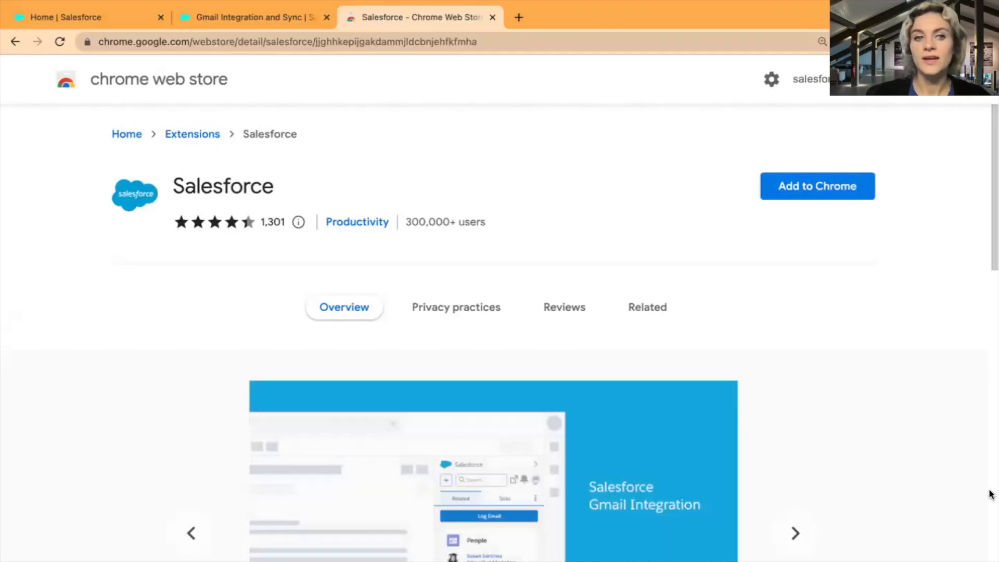
Add the Salesforce extension to Chrome from its Web Store page.
{"action": "scroll", "coordinate": [925, 464], "scroll_direction": "down", "scroll_amount": 2}
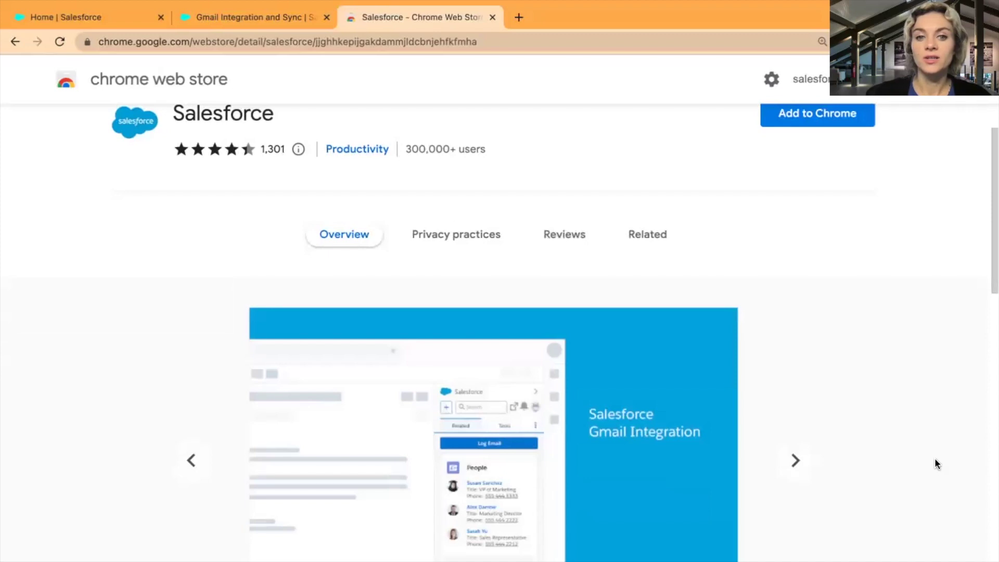
{"action": "scroll", "coordinate": [901, 461], "scroll_direction": "up", "scroll_amount": 2}
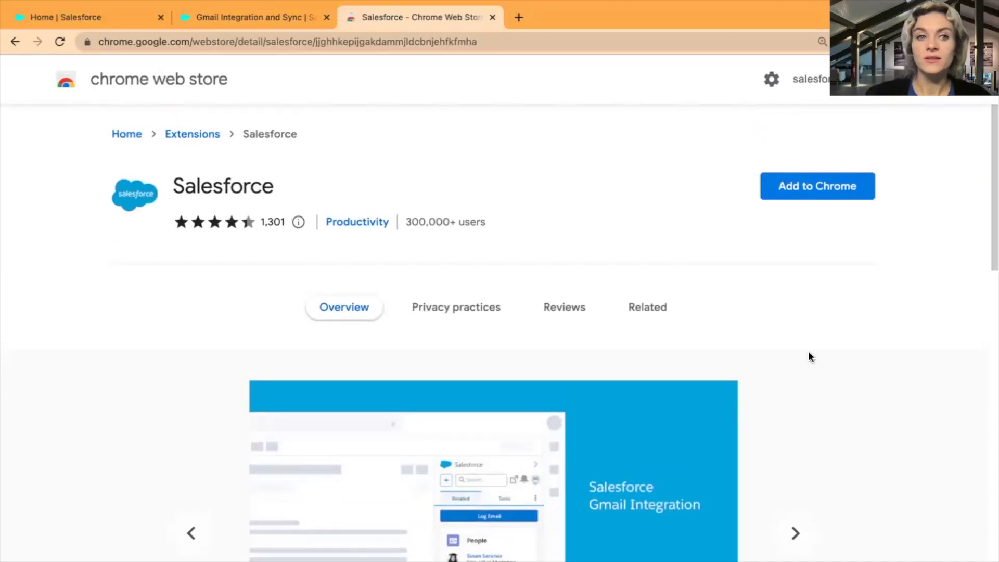
{"action": "left_click", "coordinate": [793, 196]}
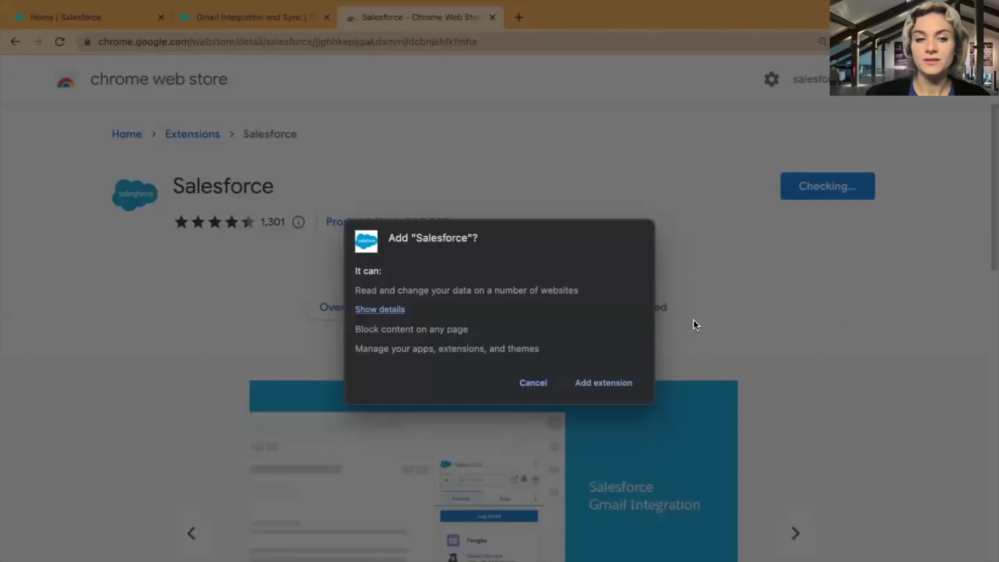
{"action": "left_click", "coordinate": [602, 386]}
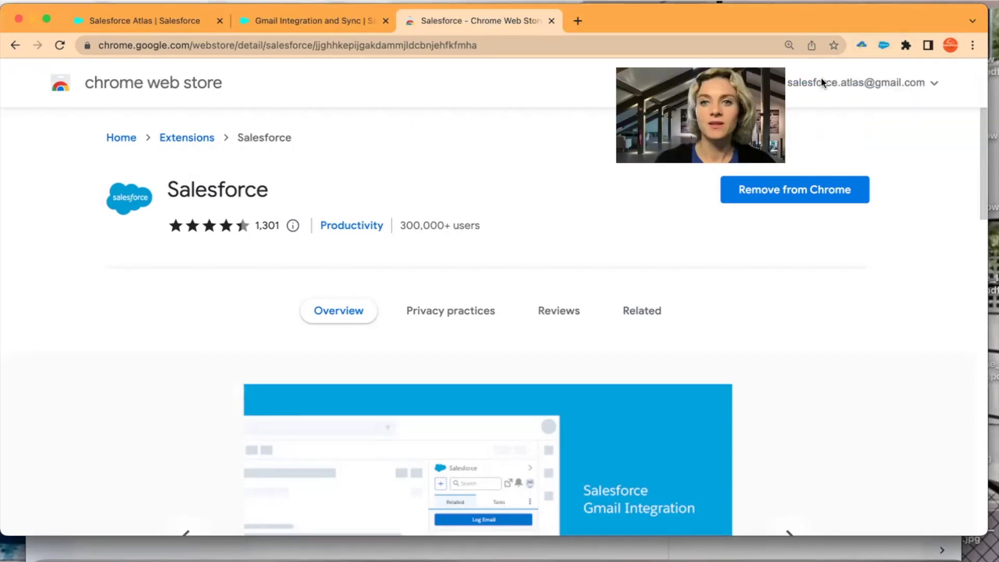
Check the extension's toolbar options without changes, then bring the Gmail inbox forward.
{"action": "right_click", "coordinate": [883, 46]}
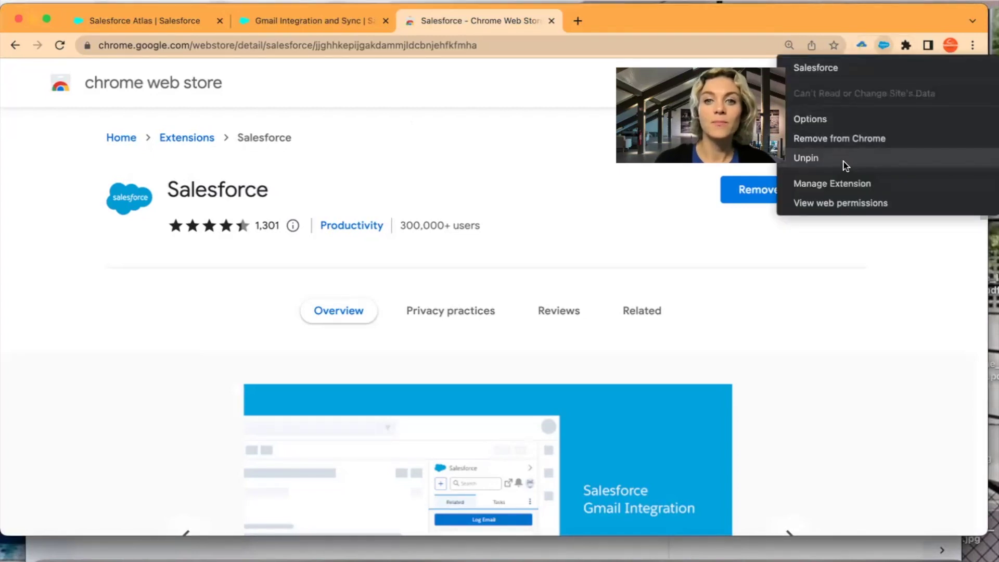
{"action": "left_click", "coordinate": [885, 14]}
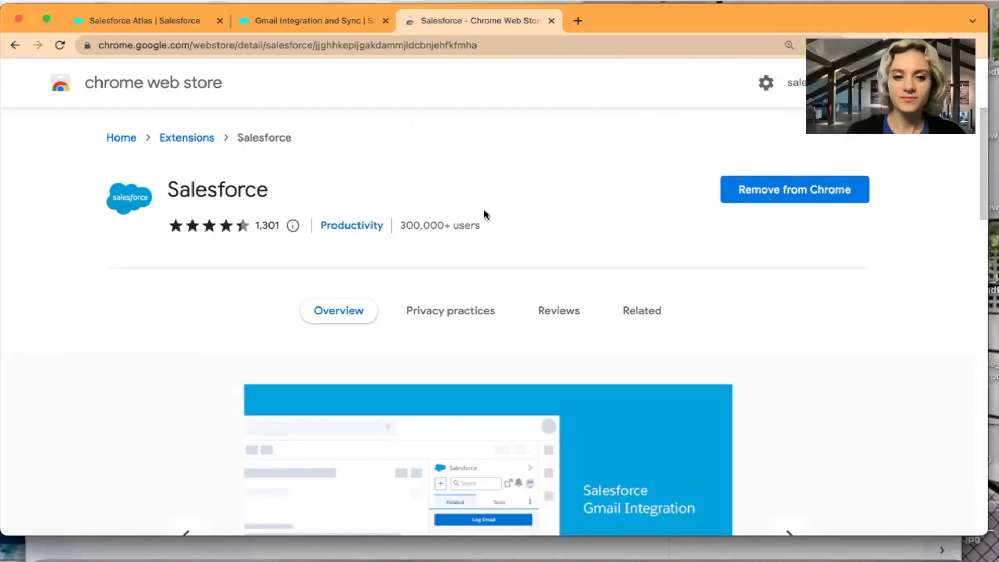
{"action": "left_click", "coordinate": [323, 547]}
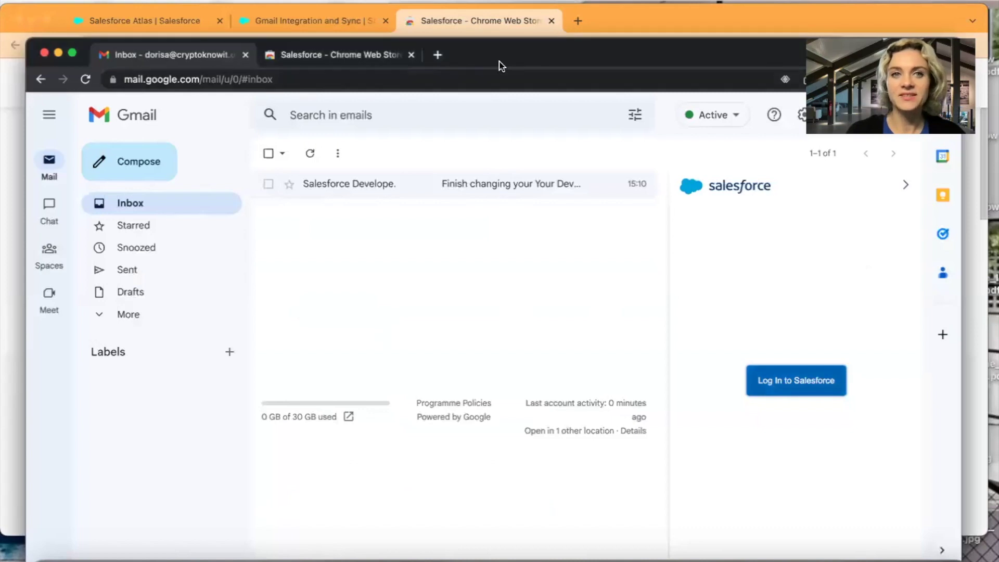
Resize and reposition the Gmail window to fit the Salesforce panel, then start the Salesforce login.
{"action": "left_click_drag", "start_coordinate": [577, 40], "coordinate": [576, 27]}
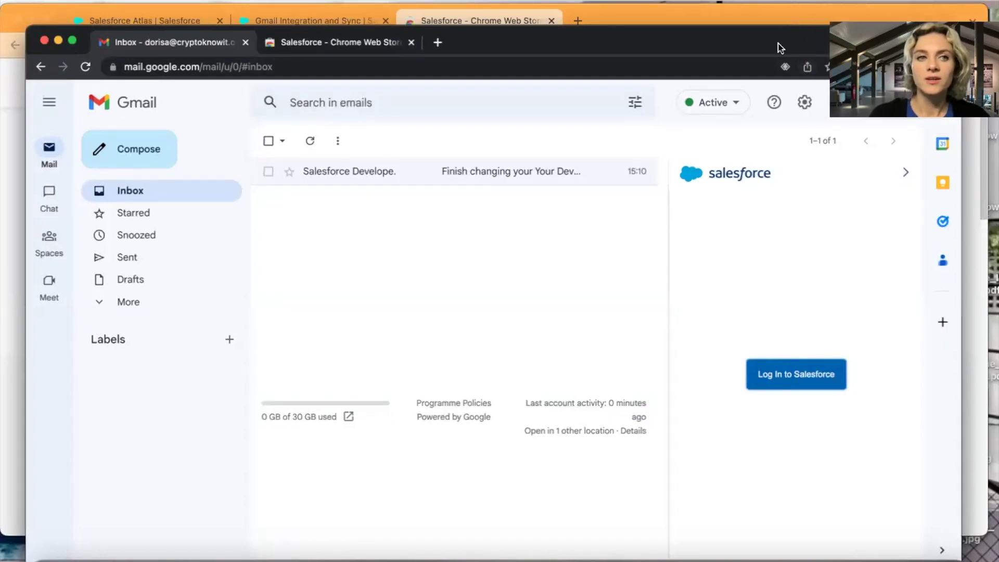
{"action": "left_click_drag", "start_coordinate": [754, 43], "coordinate": [735, 34]}
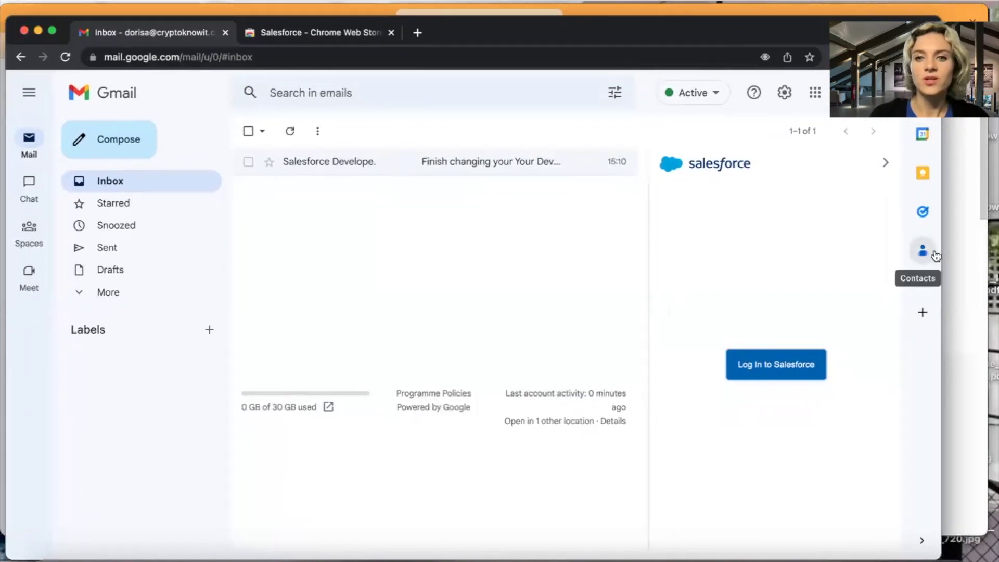
{"action": "left_click_drag", "start_coordinate": [939, 255], "coordinate": [841, 255]}
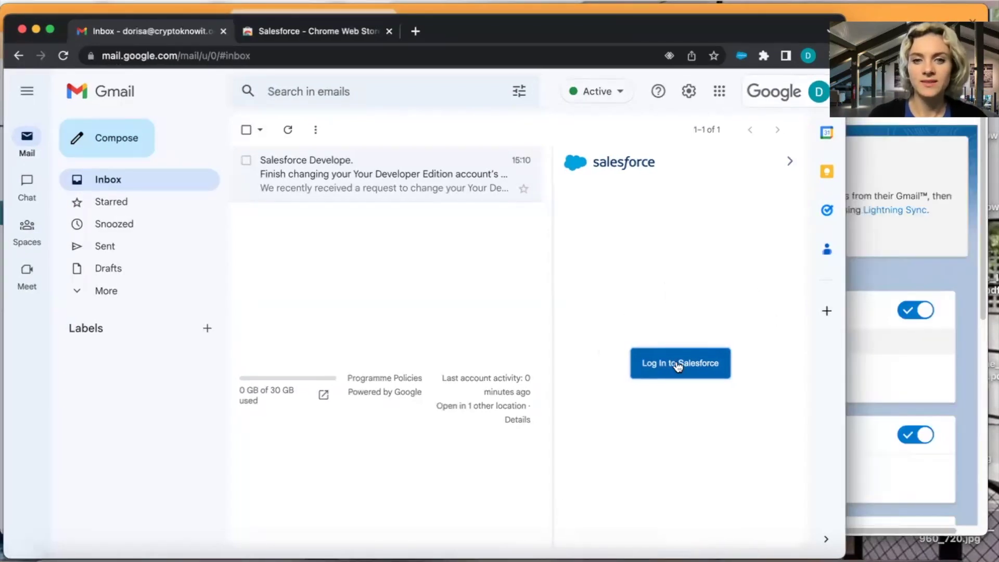
{"action": "left_click", "coordinate": [676, 364]}
Sign in to Salesforce by submitting the texted verification code.
{"action": "left_click_drag", "start_coordinate": [70, 11], "coordinate": [391, 88]}
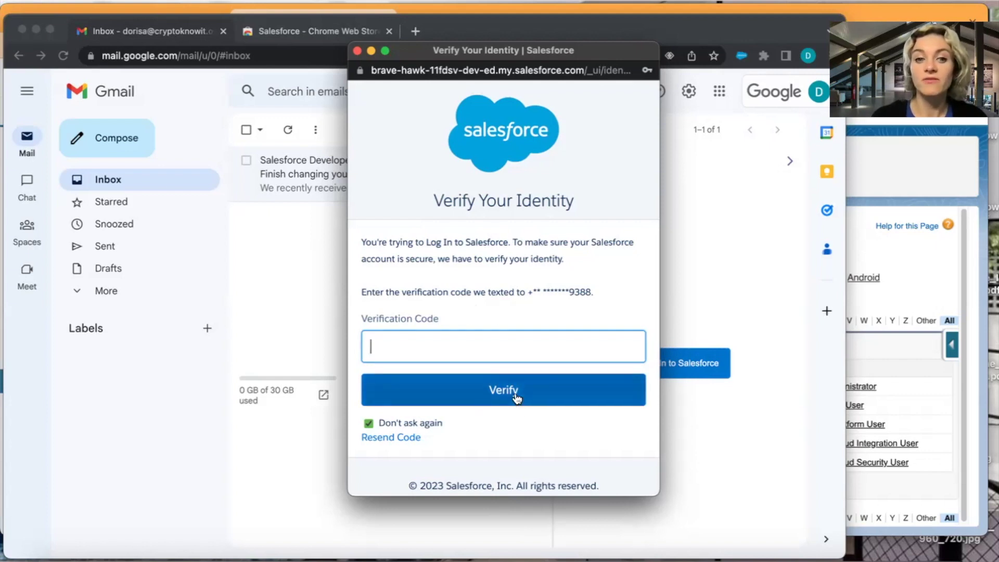
{"action": "key", "text": "super+v"}
{"action": "left_click", "coordinate": [493, 388]}
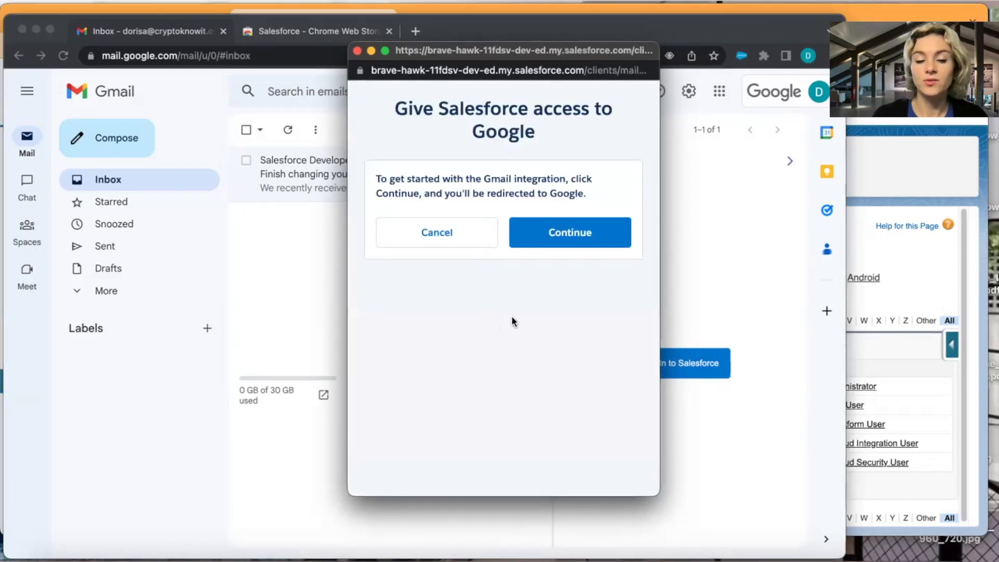
Grant Lightning for Gmail the Google permissions and link the Google account to the Salesforce user.
{"action": "left_click", "coordinate": [571, 232]}
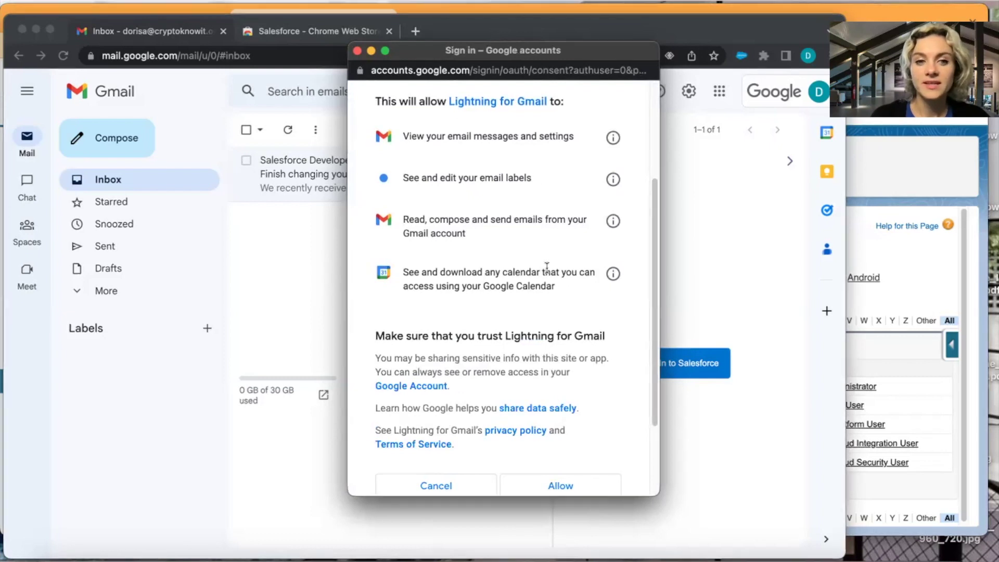
{"action": "scroll", "coordinate": [546, 267], "scroll_direction": "down", "scroll_amount": 3}
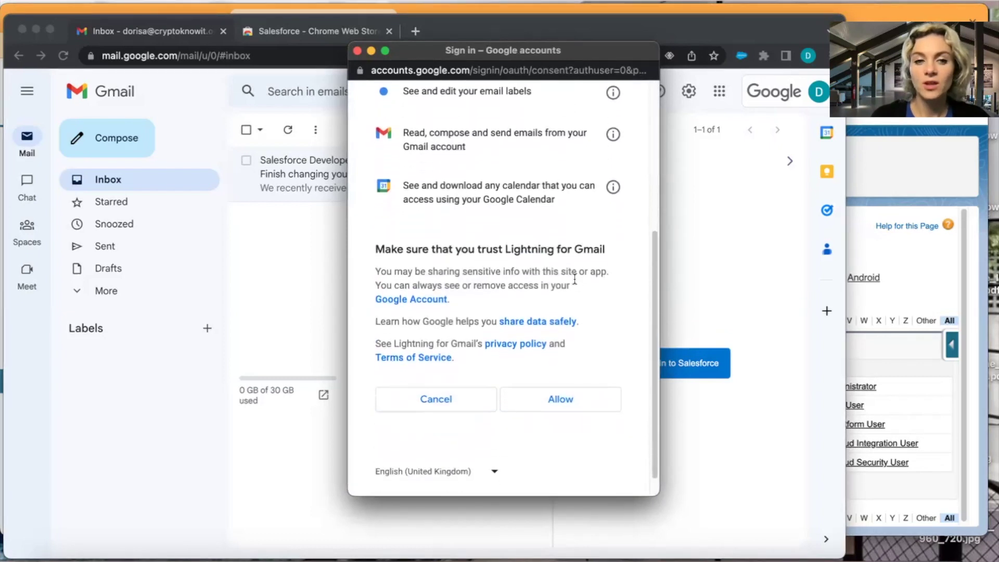
{"action": "scroll", "coordinate": [478, 447], "scroll_direction": "down", "scroll_amount": 1}
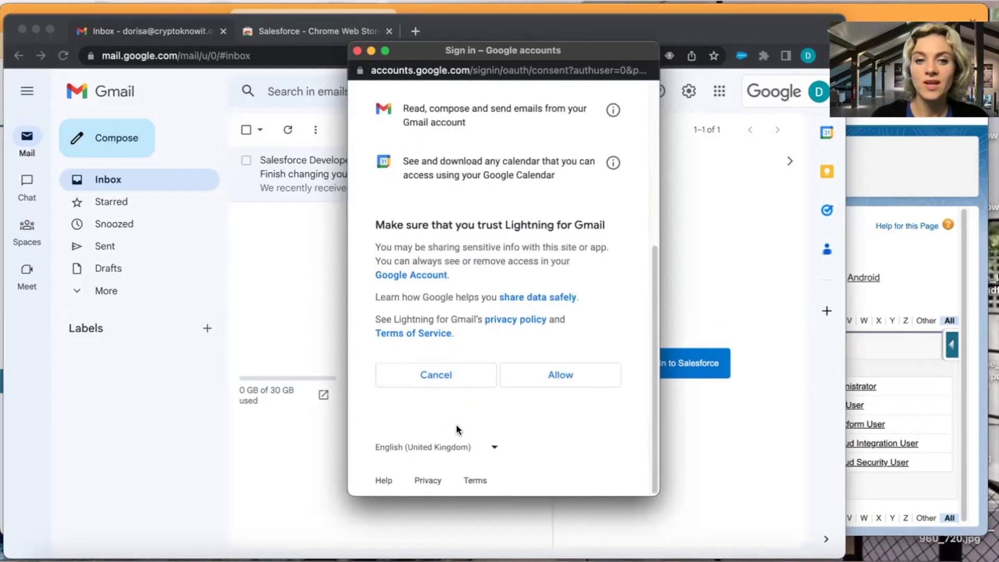
{"action": "scroll", "coordinate": [572, 435], "scroll_direction": "up", "scroll_amount": 1}
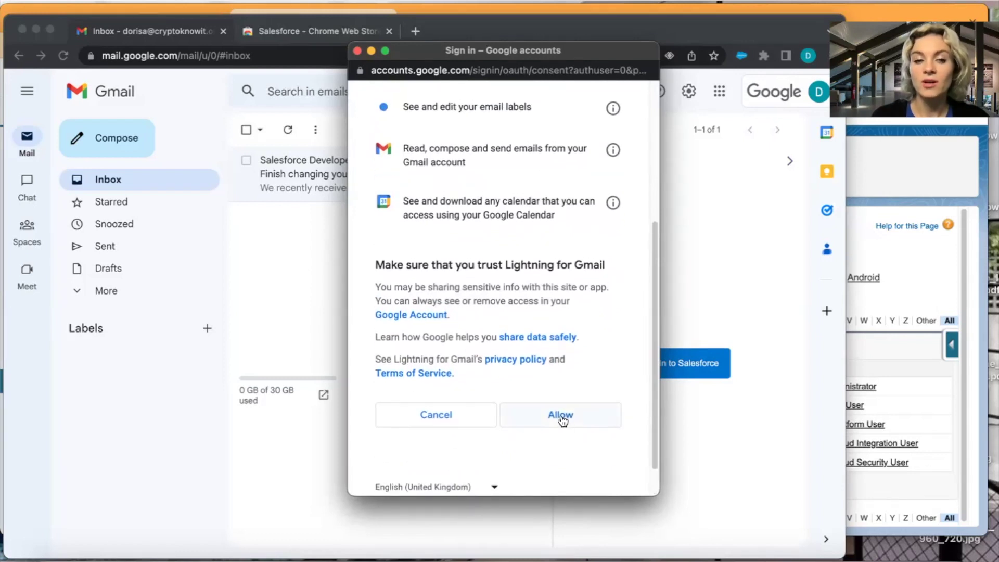
{"action": "left_click", "coordinate": [560, 416]}
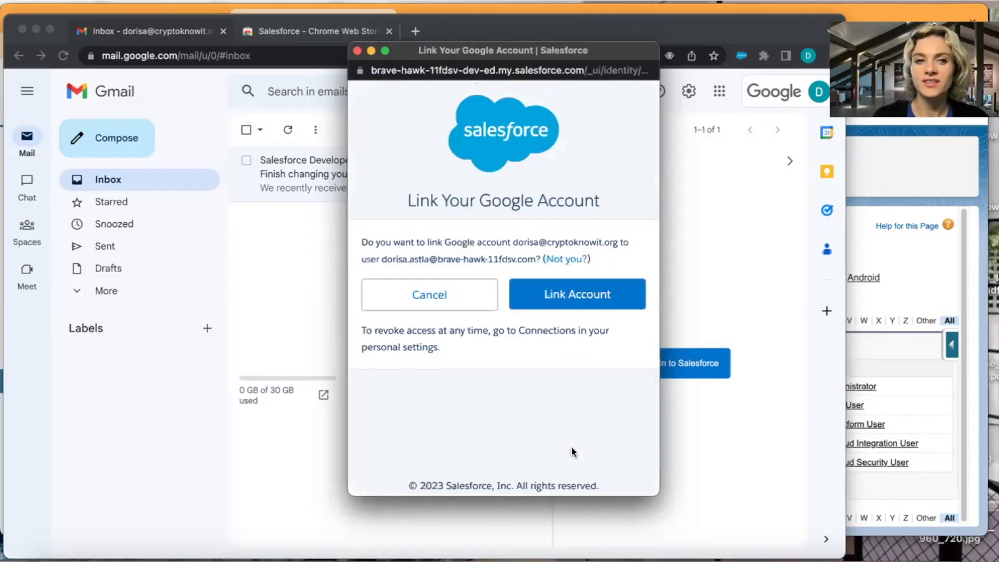
{"action": "left_click", "coordinate": [578, 300]}
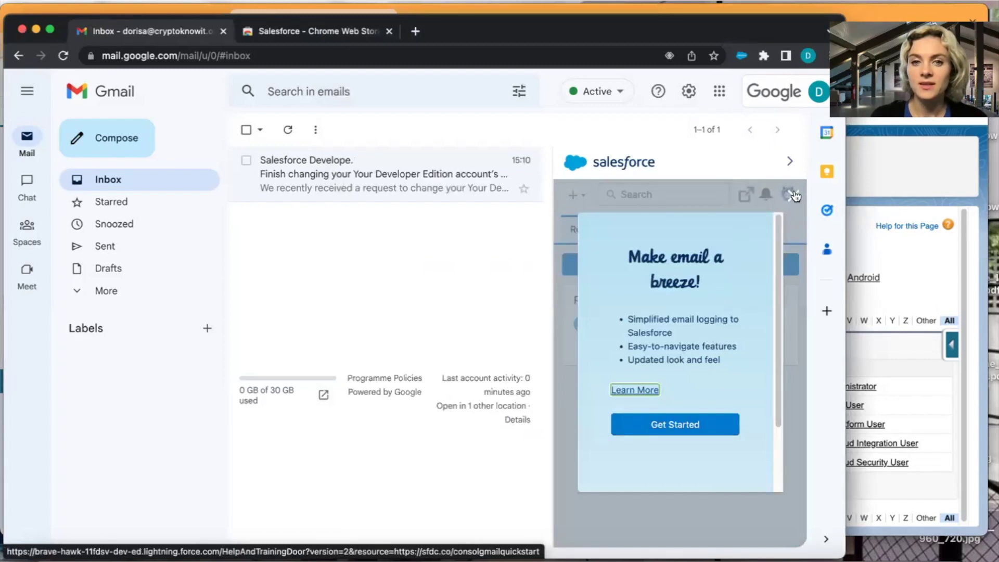
Widen the Gmail window and go through all four steps of the extension tour to Finish.
{"action": "scroll", "coordinate": [681, 436], "scroll_direction": "down", "scroll_amount": 2}
{"action": "scroll", "coordinate": [680, 437], "scroll_direction": "down", "scroll_amount": 2}
{"action": "scroll", "coordinate": [680, 437], "scroll_direction": "up", "scroll_amount": 3}
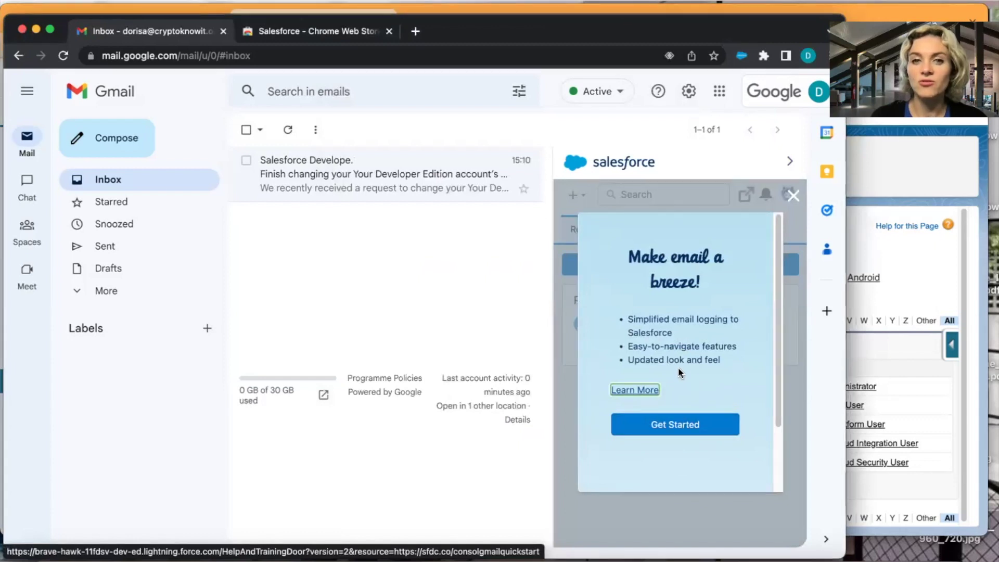
{"action": "left_click_drag", "start_coordinate": [845, 323], "coordinate": [887, 327]}
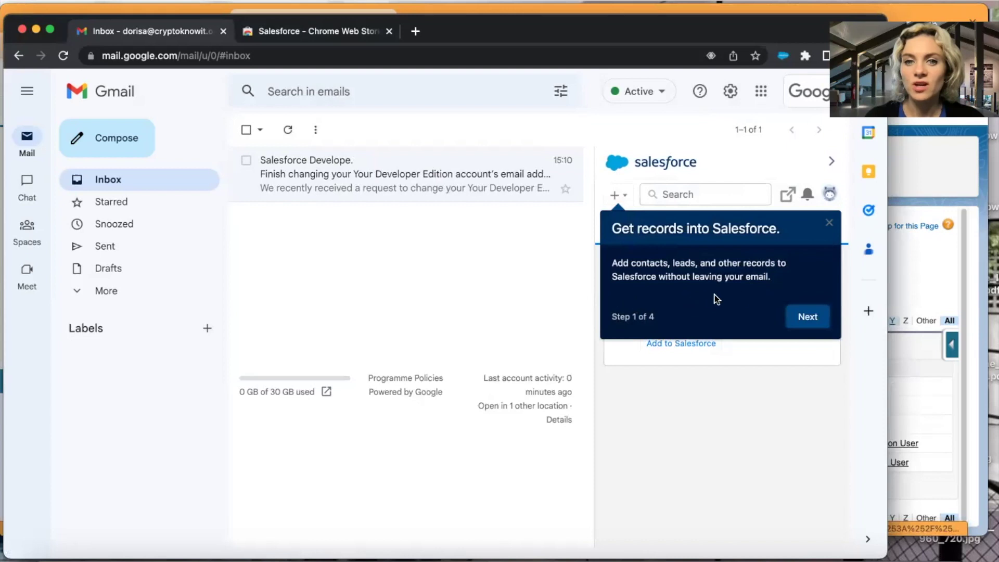
{"action": "left_click", "coordinate": [810, 322]}
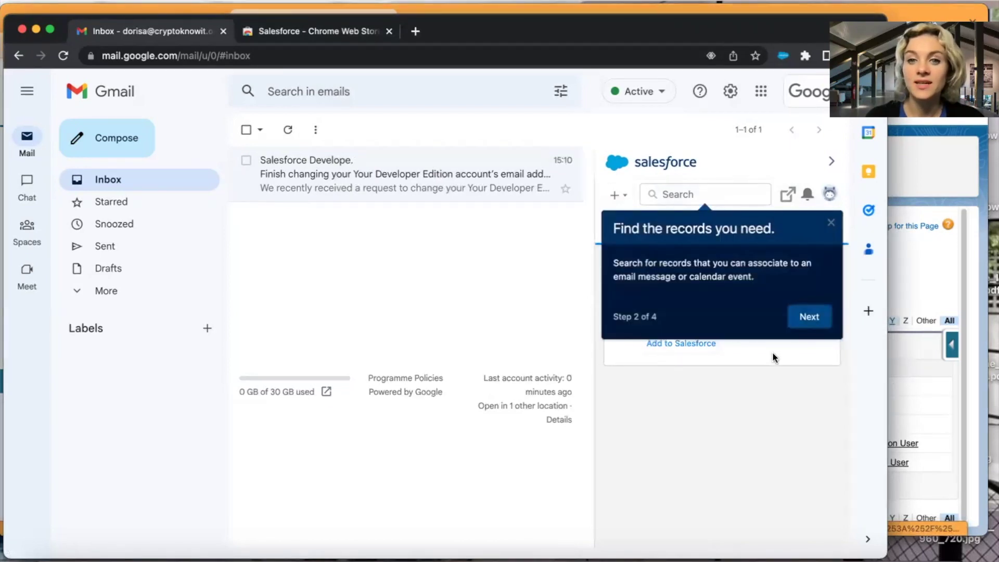
{"action": "left_click", "coordinate": [811, 318]}
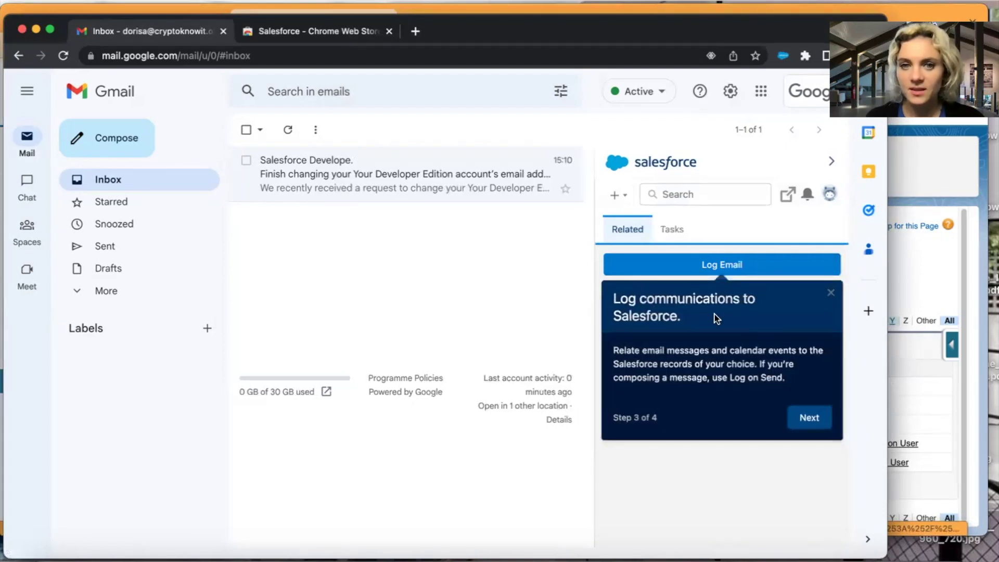
{"action": "left_click", "coordinate": [806, 426]}
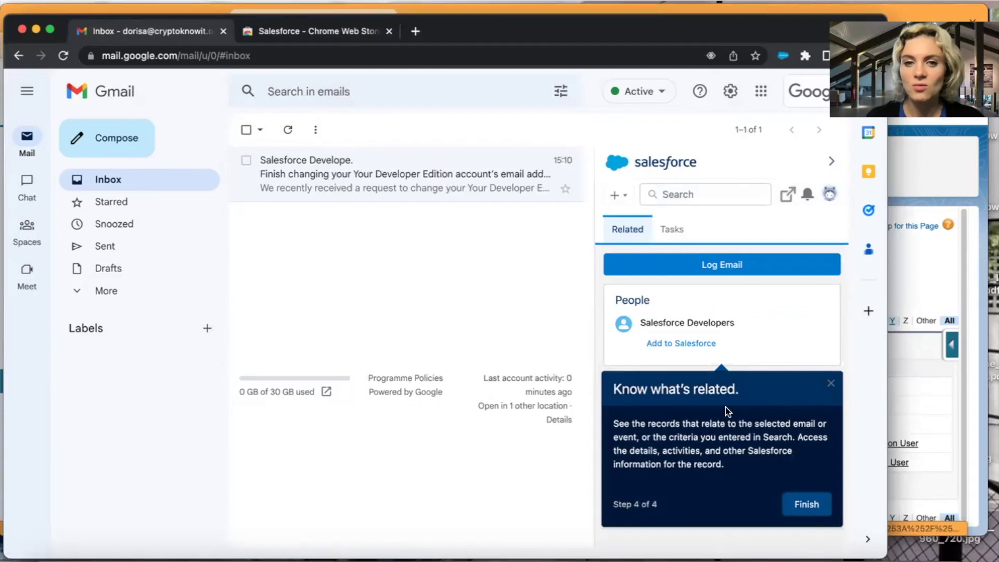
{"action": "left_click", "coordinate": [813, 503]}
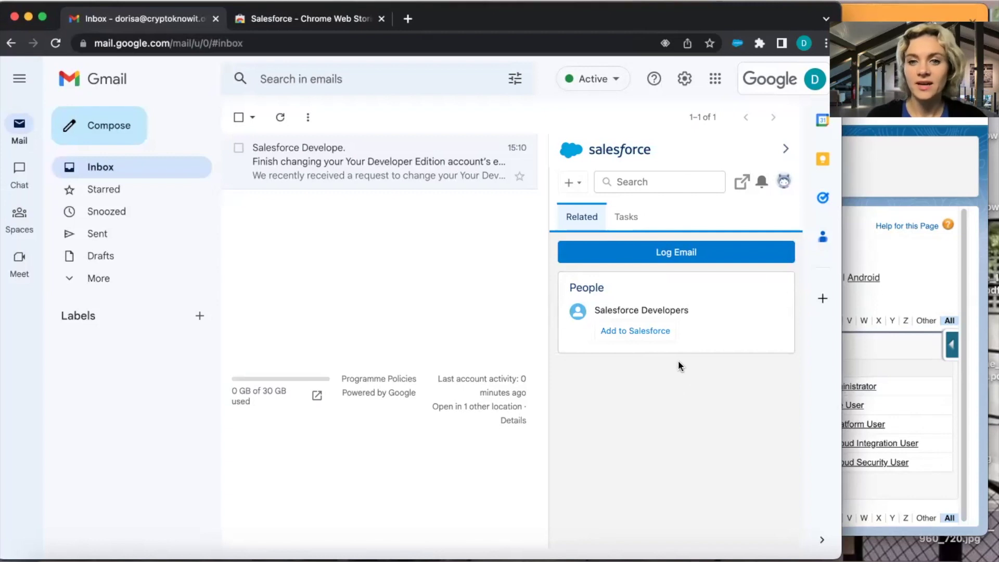
Check the contact's record in Salesforce, return to Gmail, and open the new-record list.
{"action": "left_click", "coordinate": [906, 176]}
{"action": "left_click", "coordinate": [142, 20]}
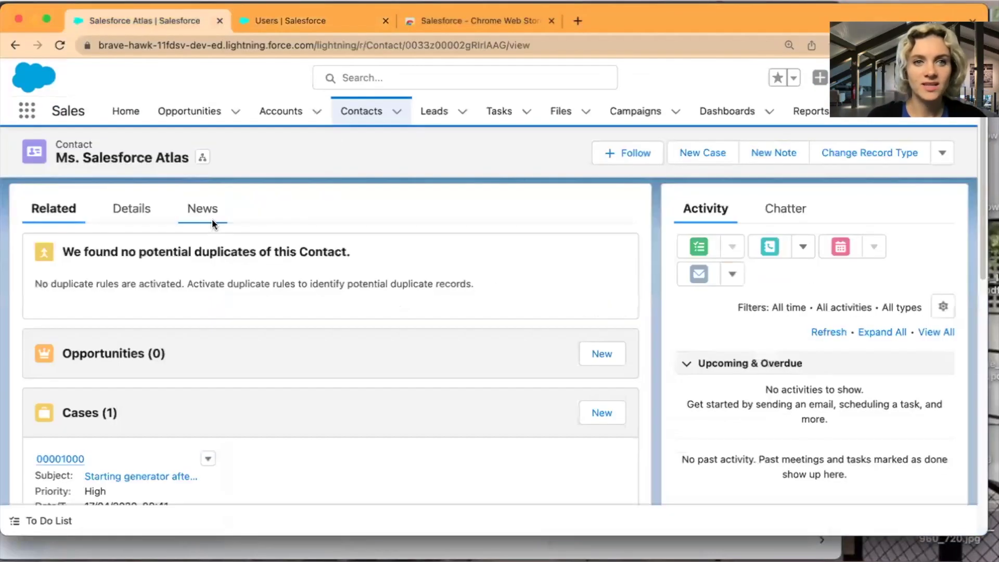
{"action": "key", "text": "super+grave"}
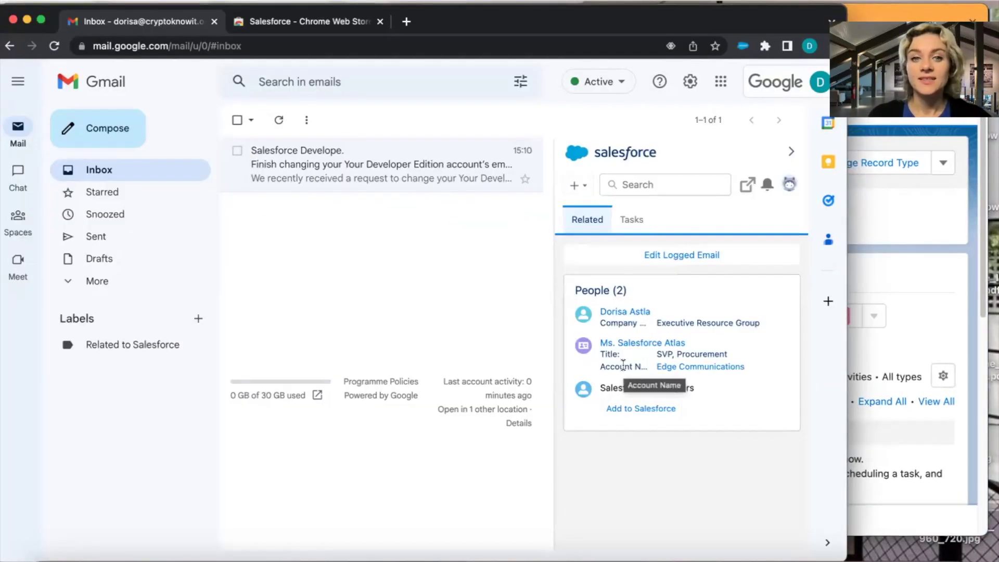
{"action": "left_click", "coordinate": [578, 186]}
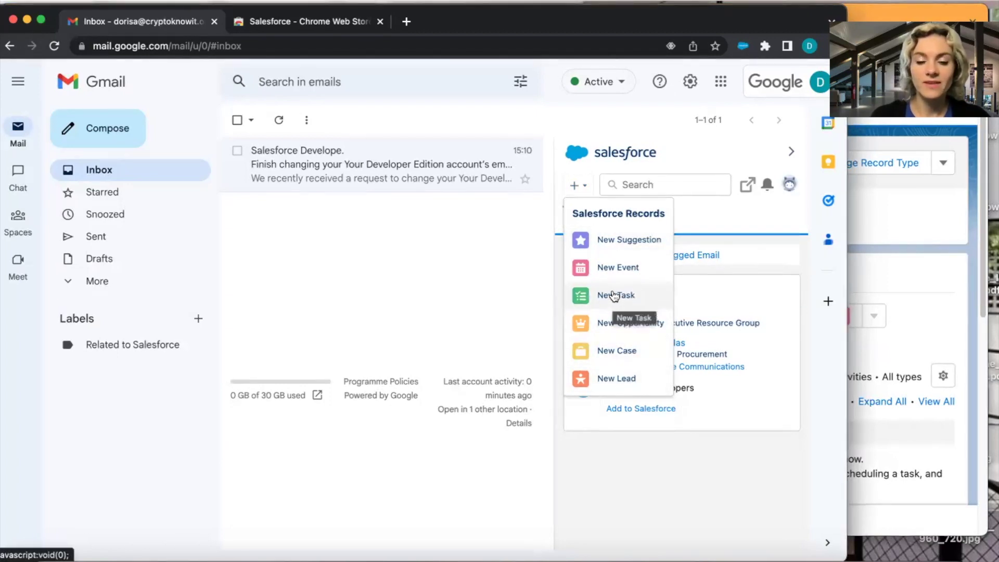
Start a new task from the email, linked to the contact and related to Edge Communications.
{"action": "left_click", "coordinate": [613, 295]}
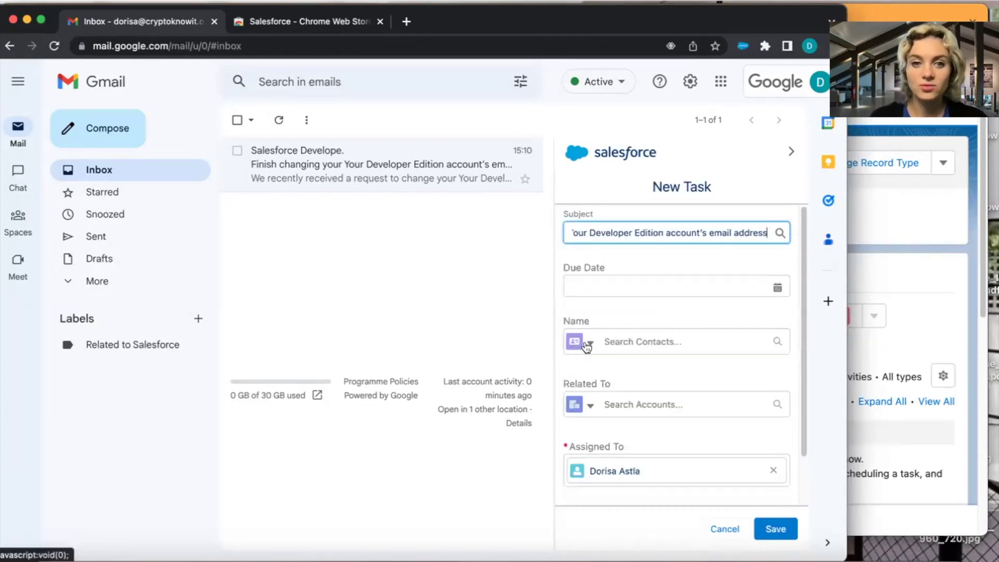
{"action": "left_click", "coordinate": [628, 339]}
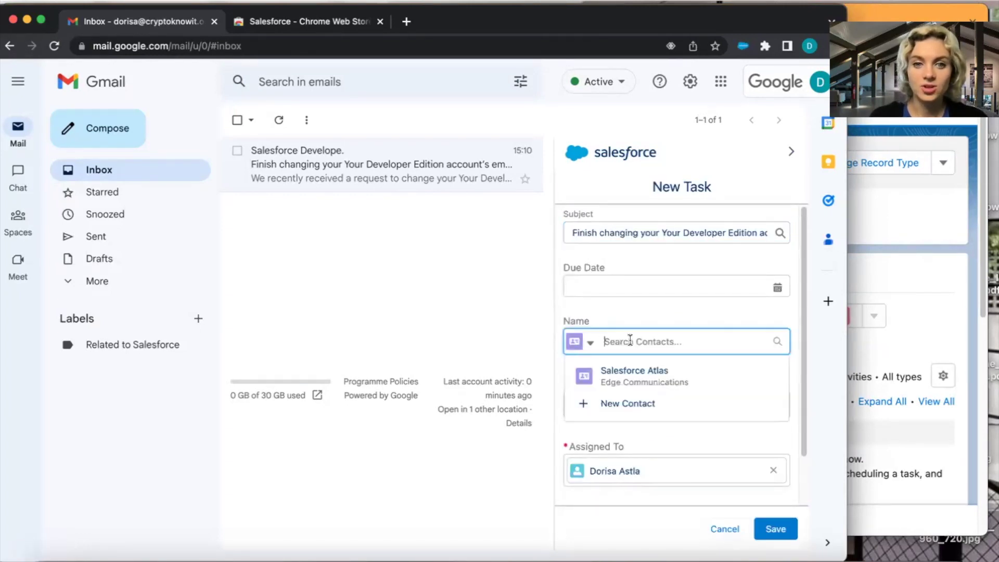
{"action": "left_click", "coordinate": [640, 374]}
{"action": "left_click", "coordinate": [640, 410]}
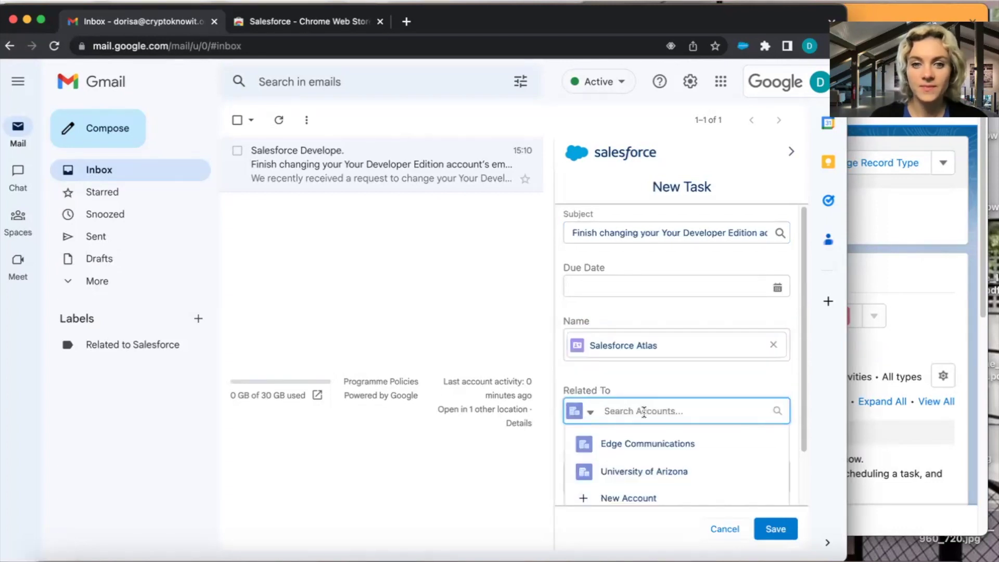
{"action": "left_click", "coordinate": [644, 446]}
Set the task status to Completed and the due date to today, 29/04/2023.
{"action": "scroll", "coordinate": [651, 437], "scroll_direction": "down", "scroll_amount": 3}
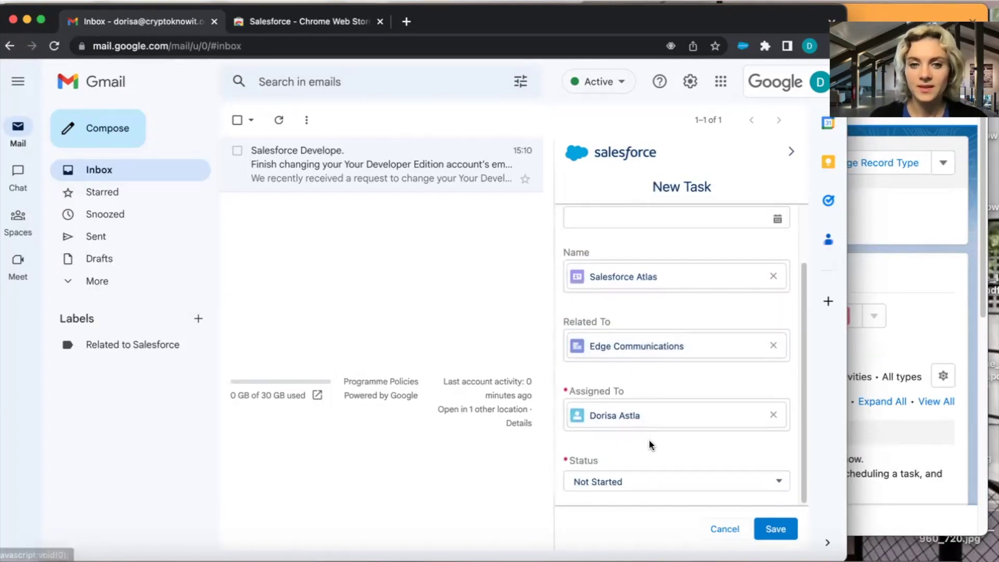
{"action": "left_click", "coordinate": [659, 482]}
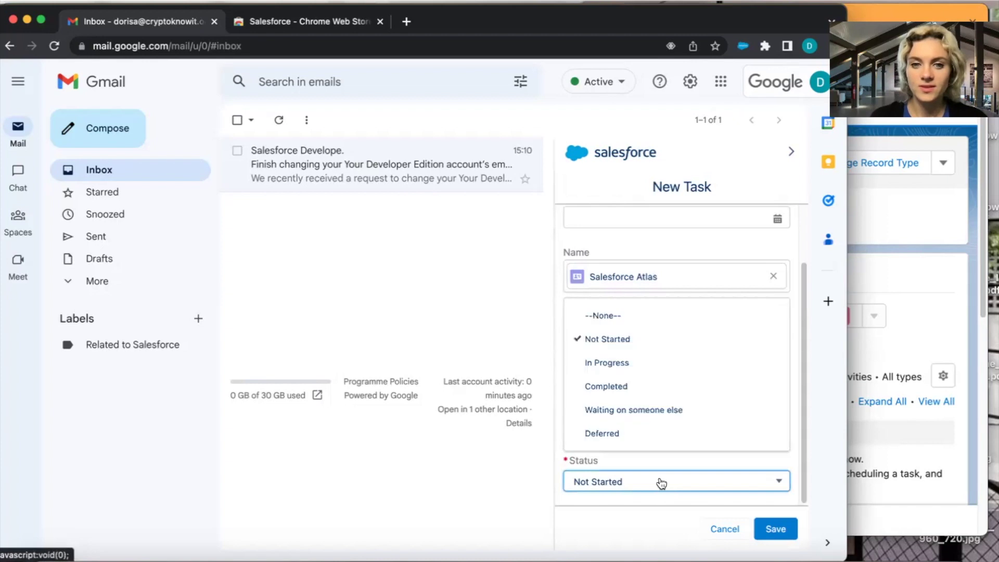
{"action": "left_click", "coordinate": [629, 387]}
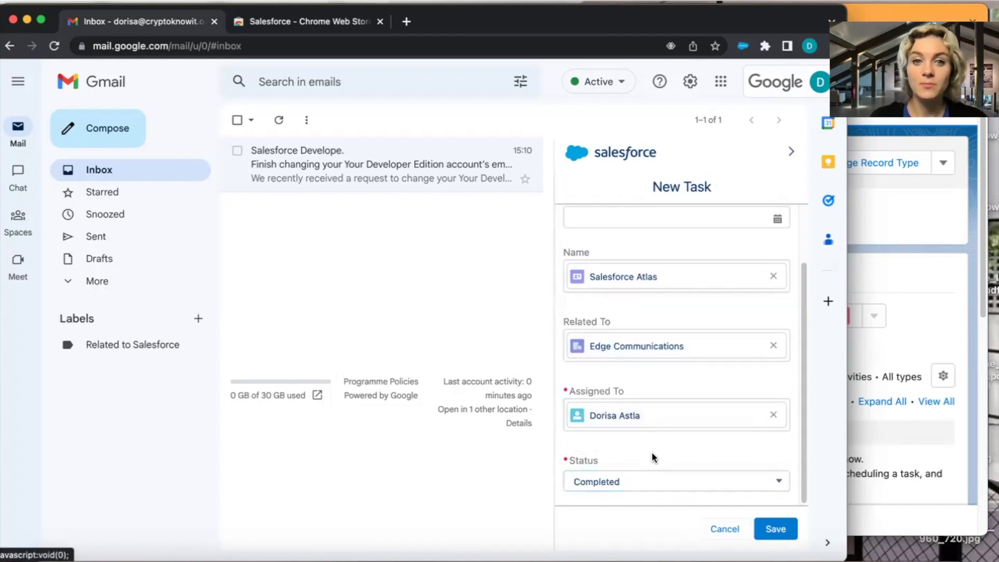
{"action": "scroll", "coordinate": [653, 455], "scroll_direction": "up", "scroll_amount": 2}
{"action": "left_click", "coordinate": [733, 289]}
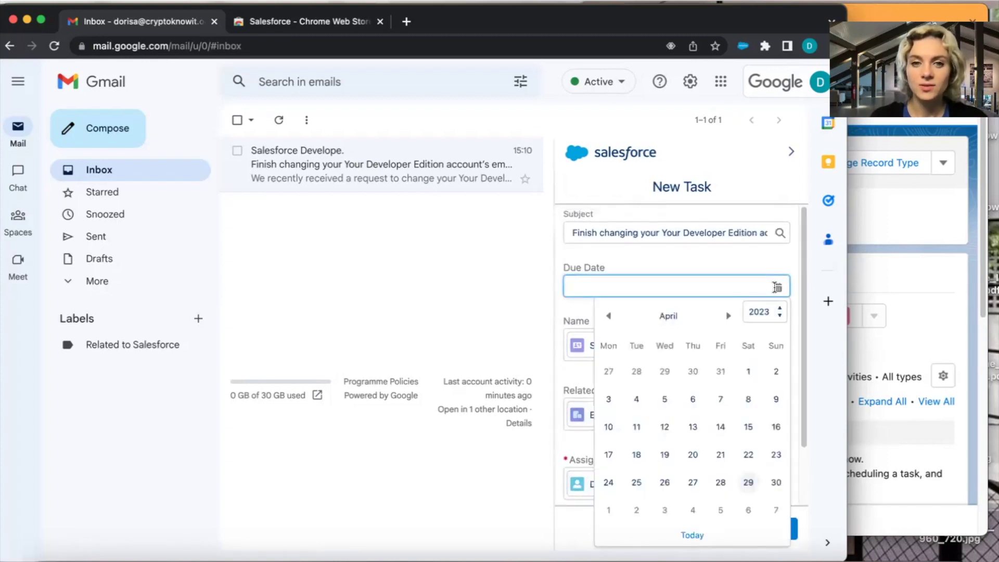
{"action": "left_click", "coordinate": [692, 535]}
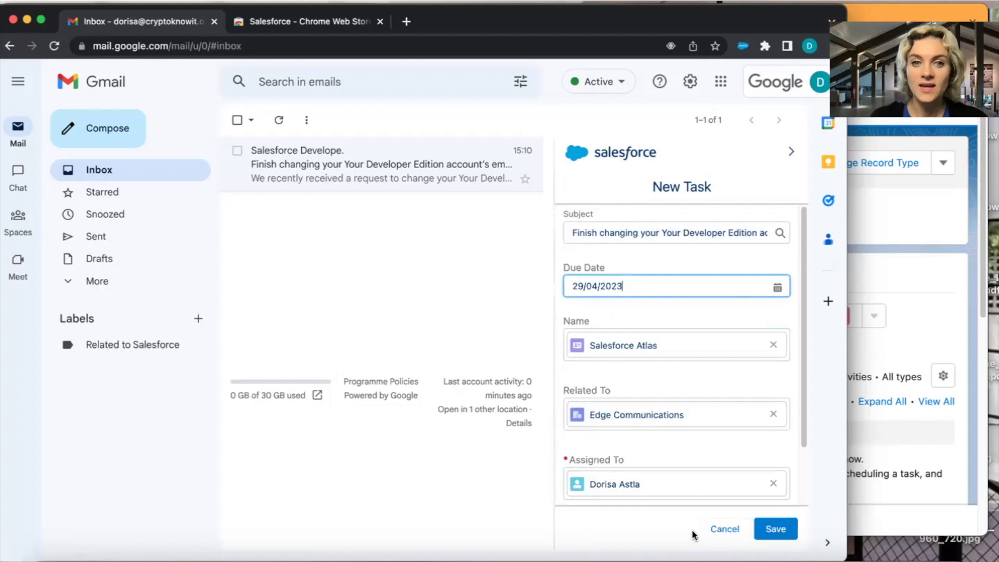
Replace the task subject with the preset Email and save the task.
{"action": "left_click", "coordinate": [594, 230]}
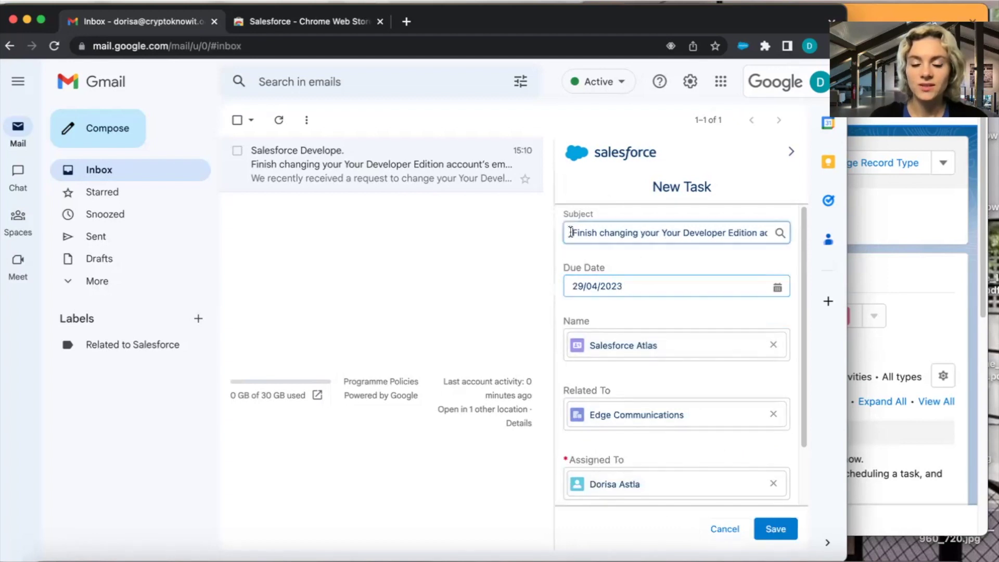
{"action": "key", "text": "super+a"}
{"action": "key", "text": "BackSpace"}
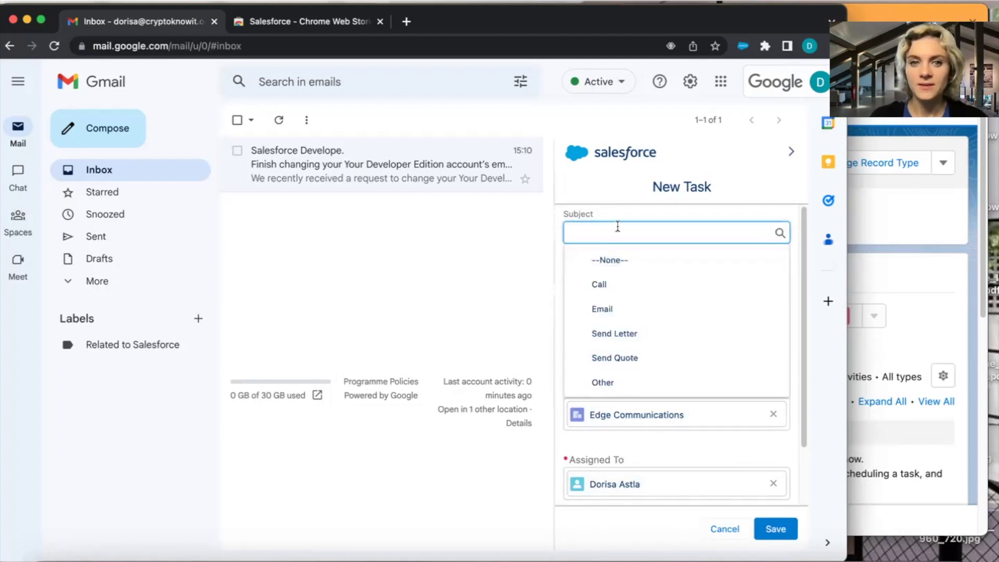
{"action": "left_click", "coordinate": [626, 312]}
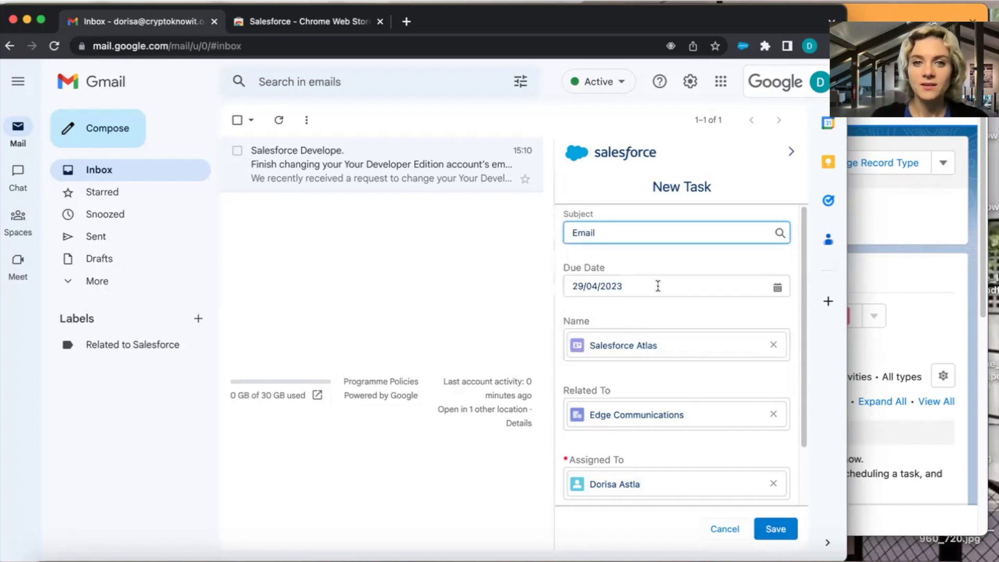
{"action": "left_click", "coordinate": [774, 529]}
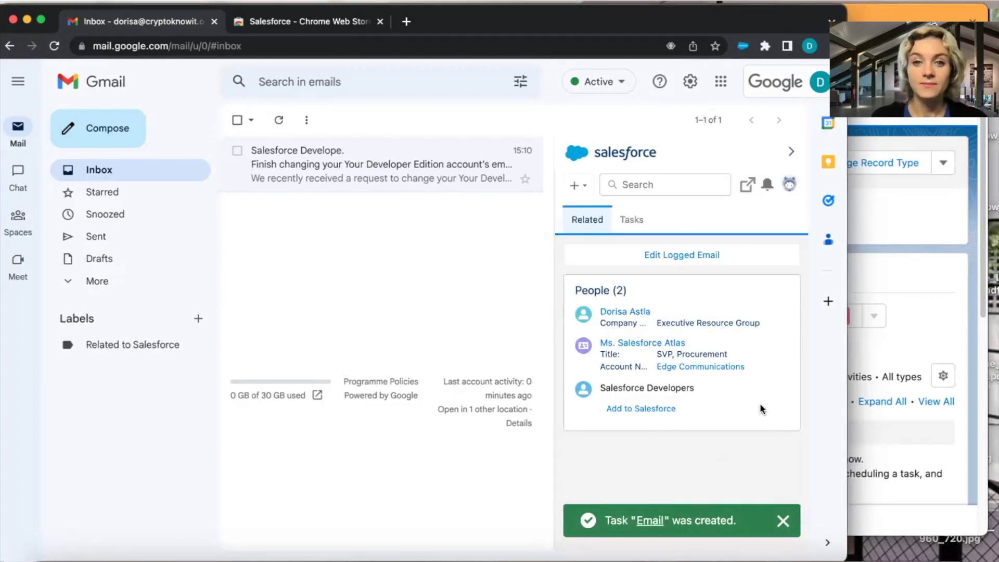
Reload the Salesforce contact page and open the new Email task from its activity timeline.
{"action": "left_click", "coordinate": [884, 226]}
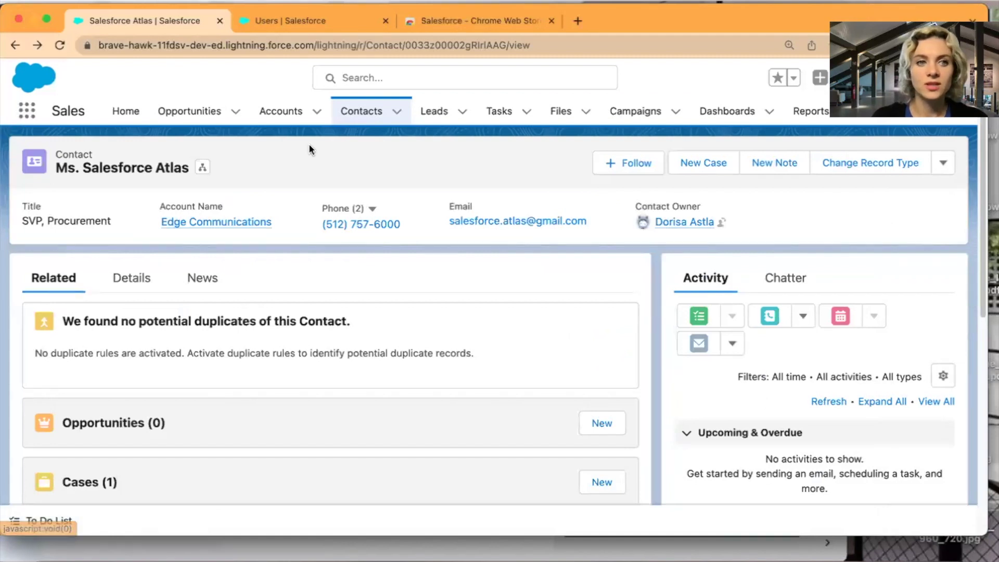
{"action": "left_click", "coordinate": [59, 46]}
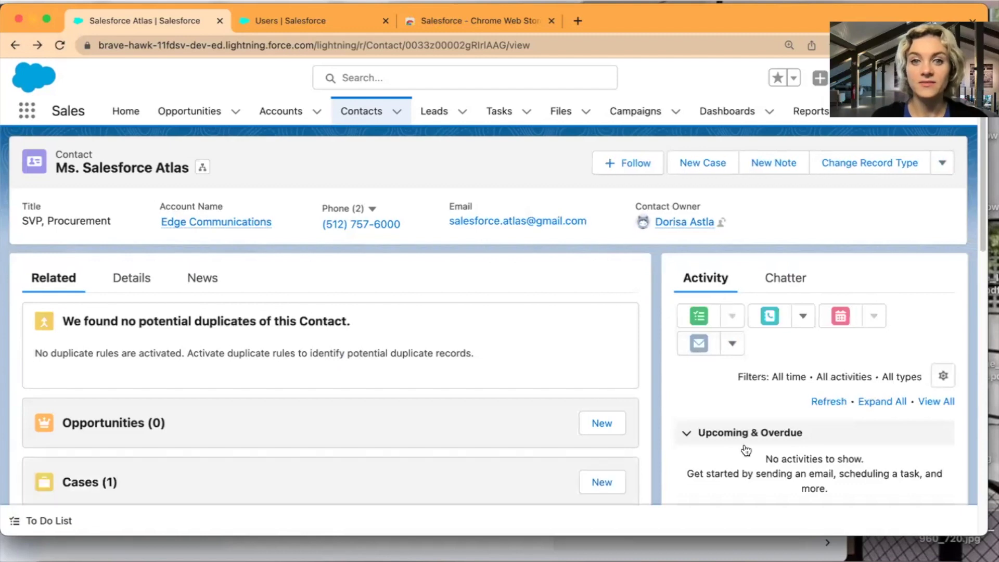
{"action": "scroll", "coordinate": [719, 406], "scroll_direction": "down", "scroll_amount": 5}
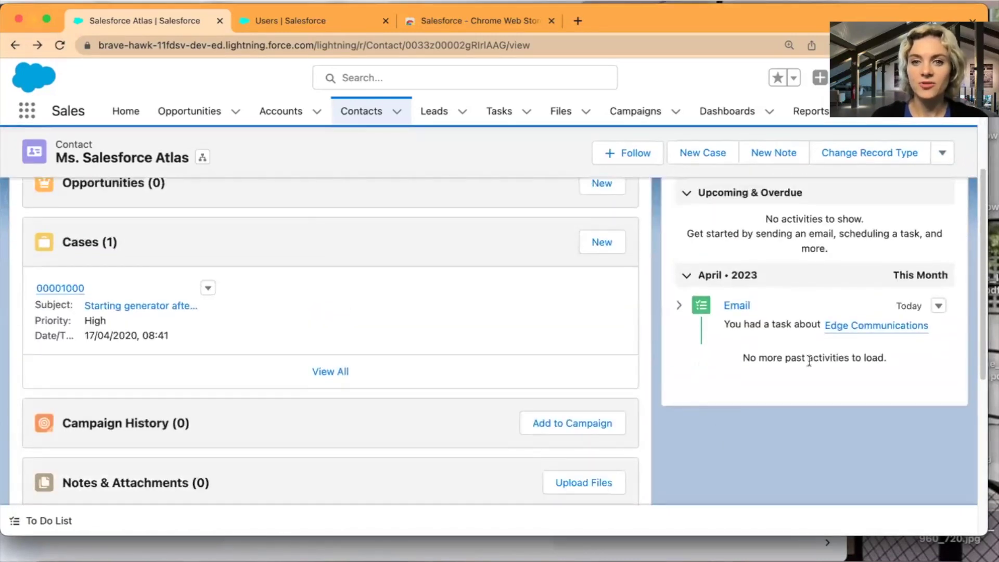
{"action": "left_click", "coordinate": [677, 306]}
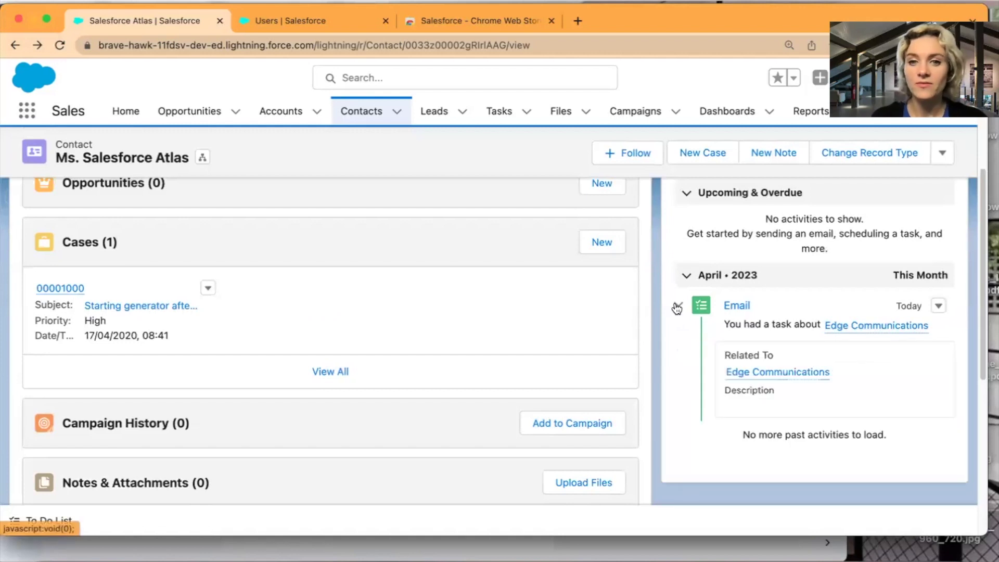
{"action": "left_click", "coordinate": [677, 306]}
{"action": "left_click", "coordinate": [735, 305]}
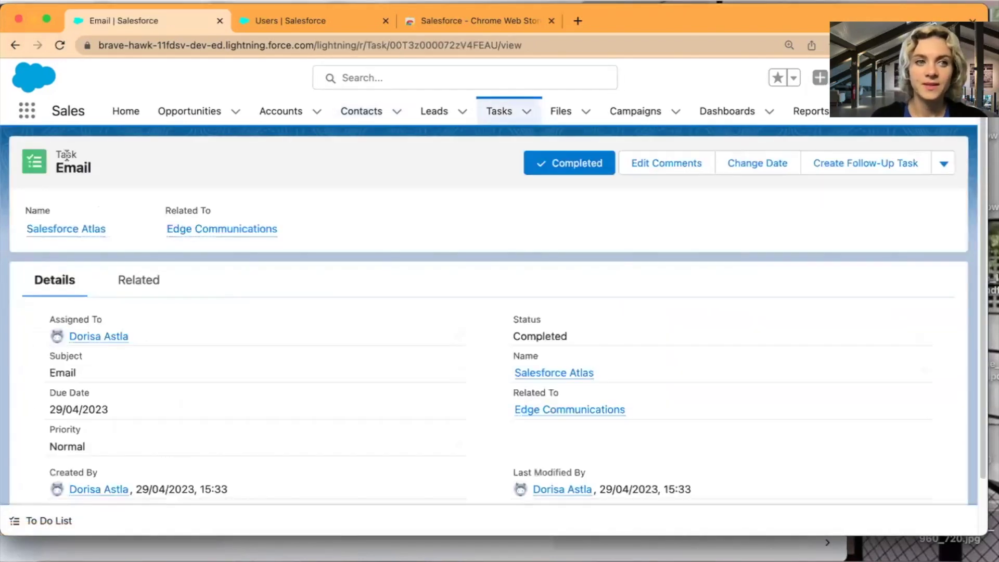
{"action": "scroll", "coordinate": [341, 339], "scroll_direction": "down", "scroll_amount": 2}
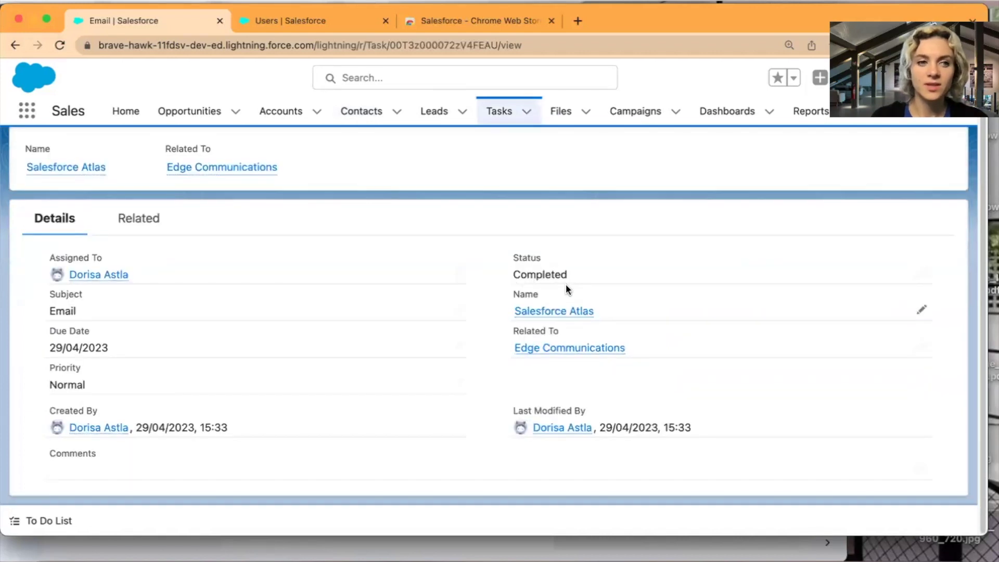
{"action": "scroll", "coordinate": [557, 408], "scroll_direction": "up", "scroll_amount": 2}
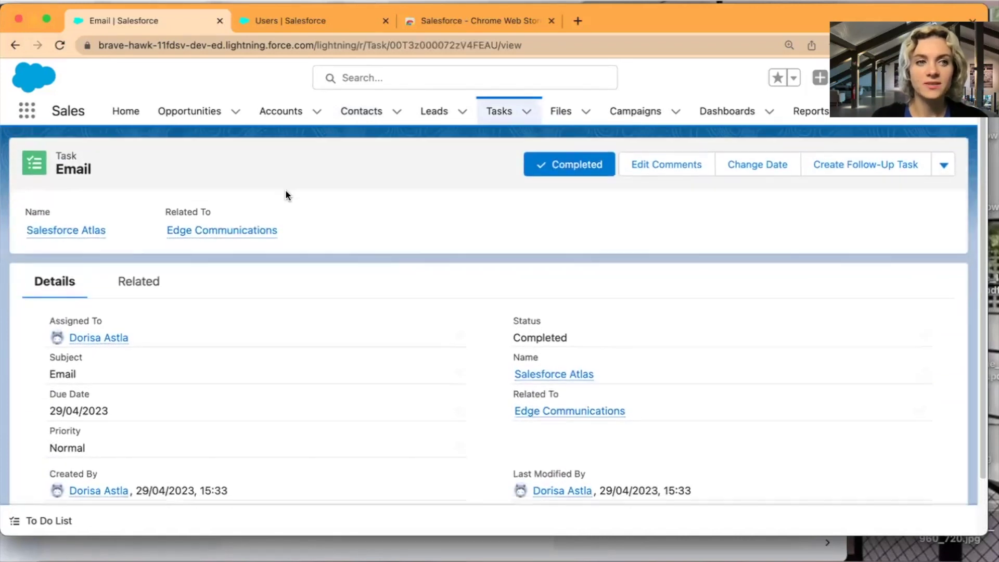
Send a Gmail message to the contact's address with subject 'Test email' and body 'test'.
{"action": "left_click", "coordinate": [512, 549]}
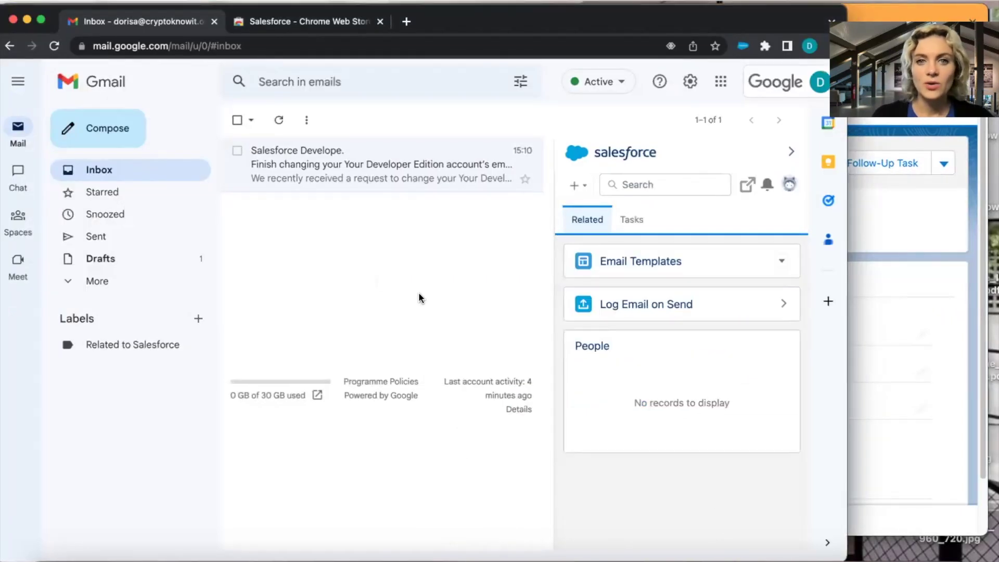
{"action": "left_click", "coordinate": [103, 131]}
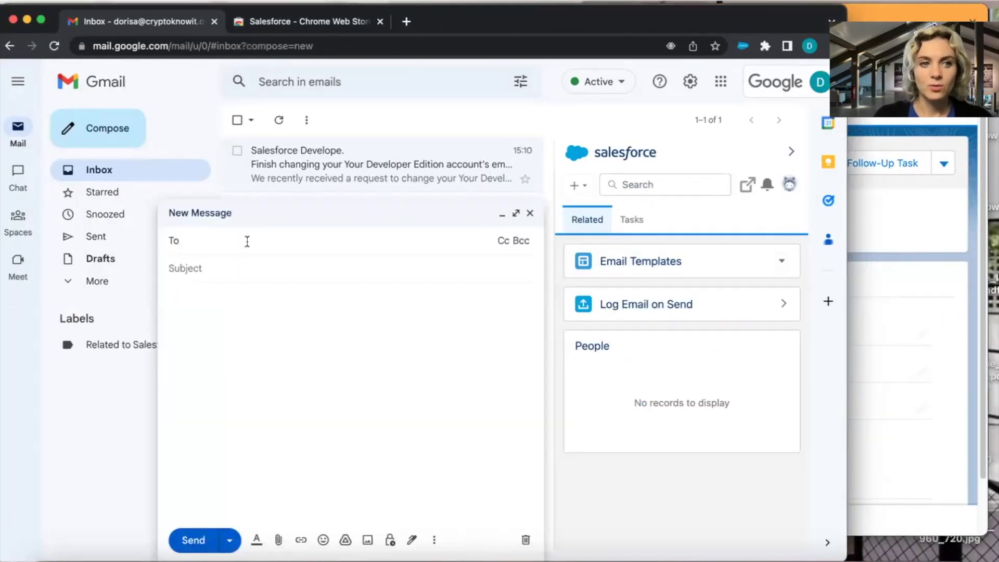
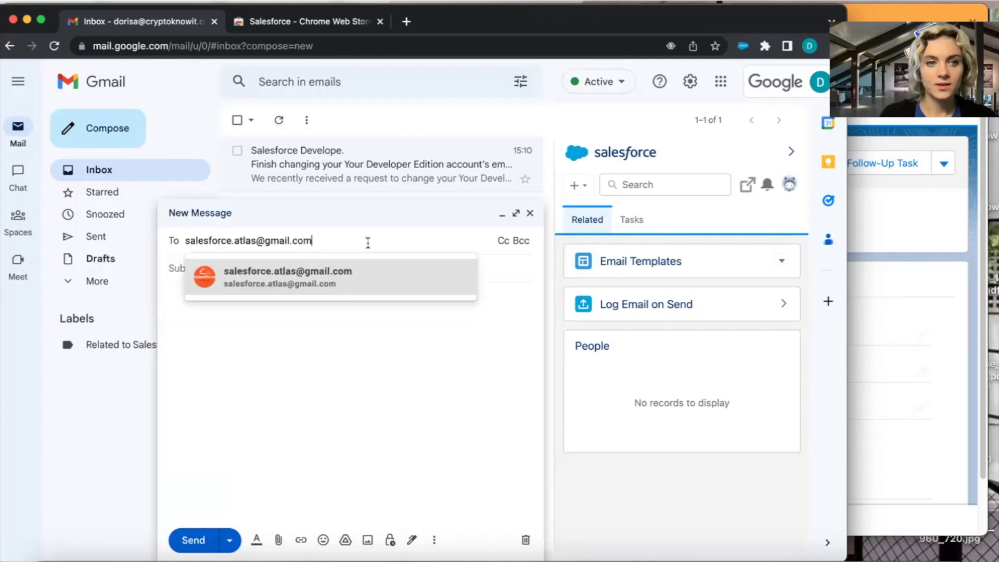
{"action": "left_click", "coordinate": [290, 289]}
{"action": "key", "text": "Tab"}
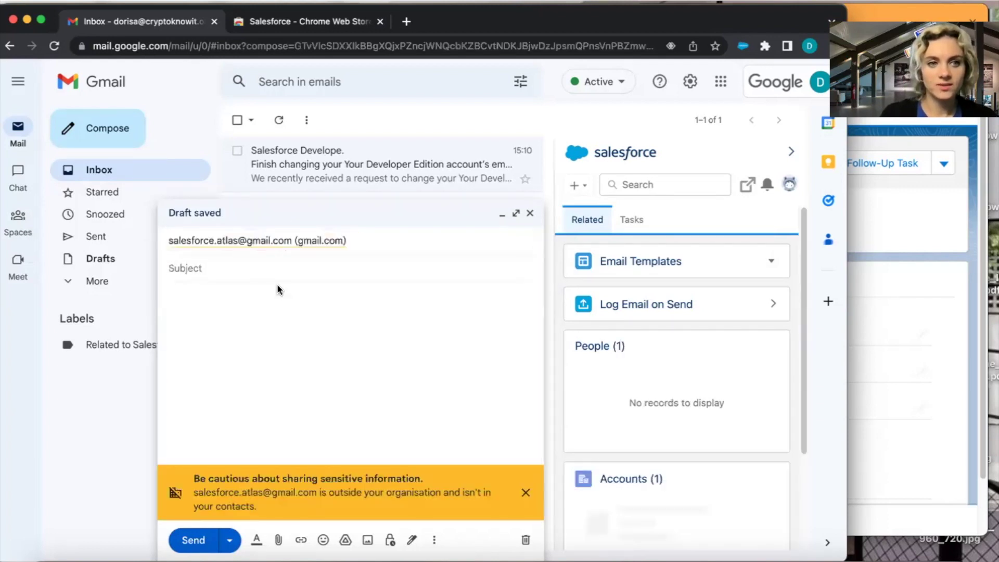
{"action": "type", "text": "Test email"}
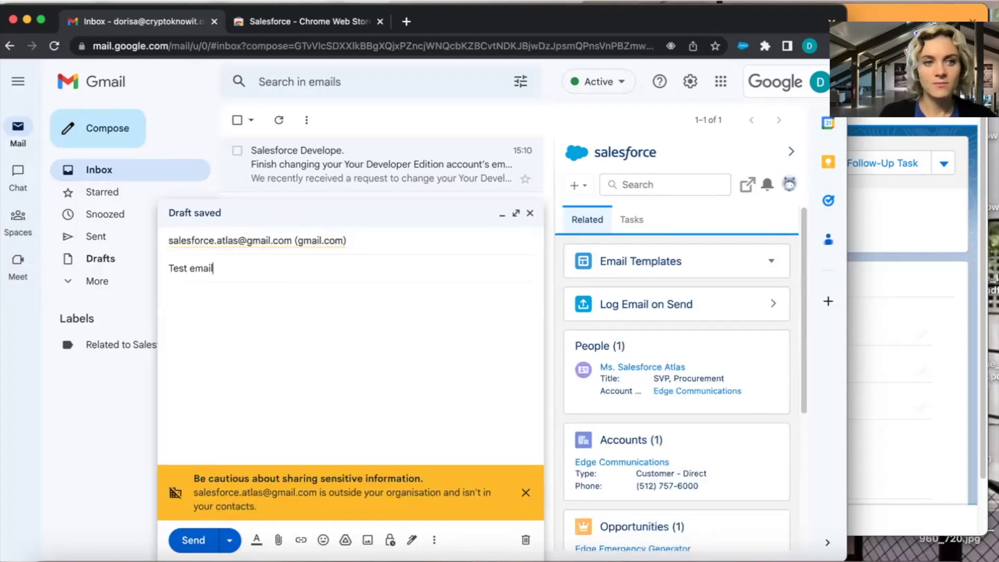
{"action": "left_click", "coordinate": [272, 319]}
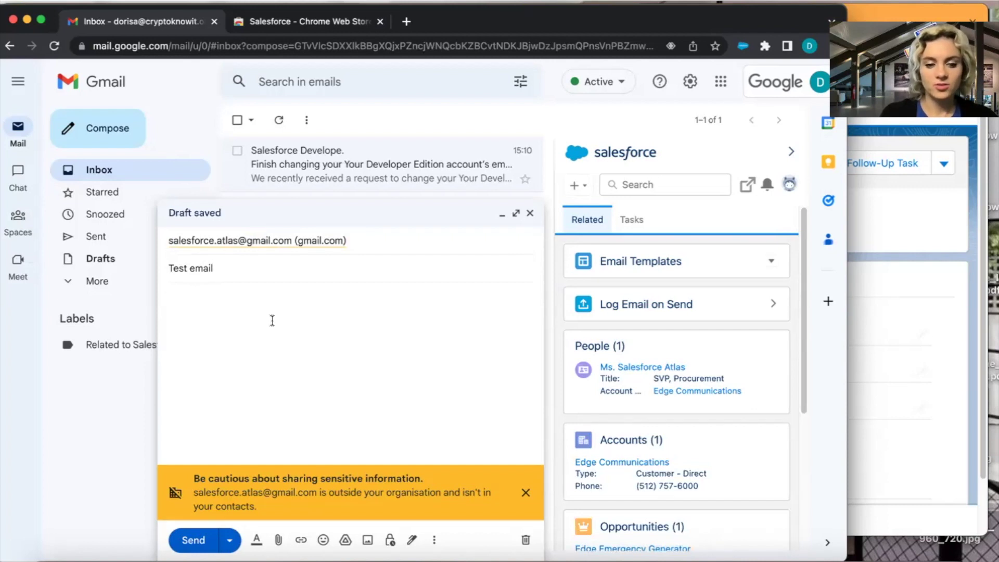
{"action": "type", "text": "test"}
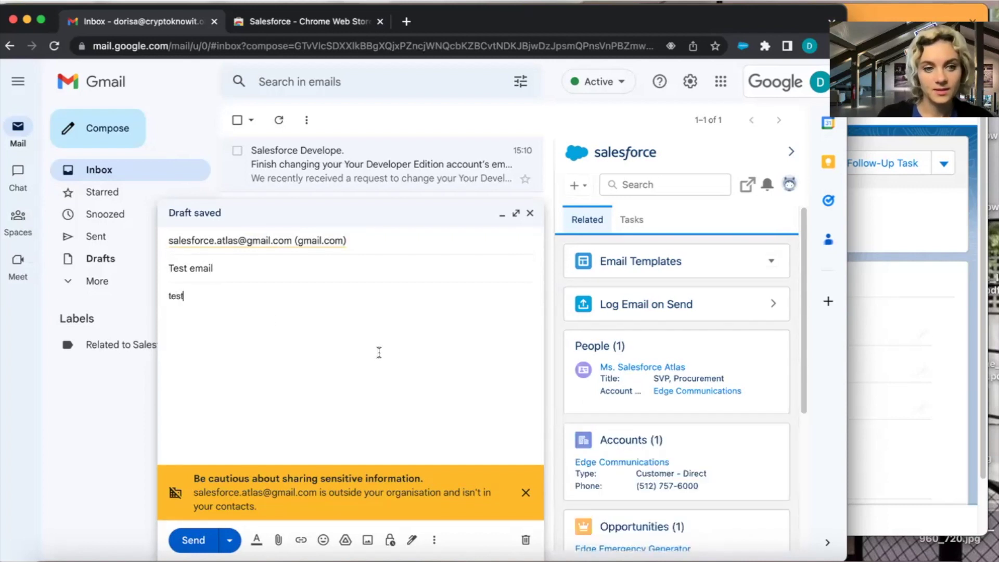
{"action": "left_click", "coordinate": [193, 541]}
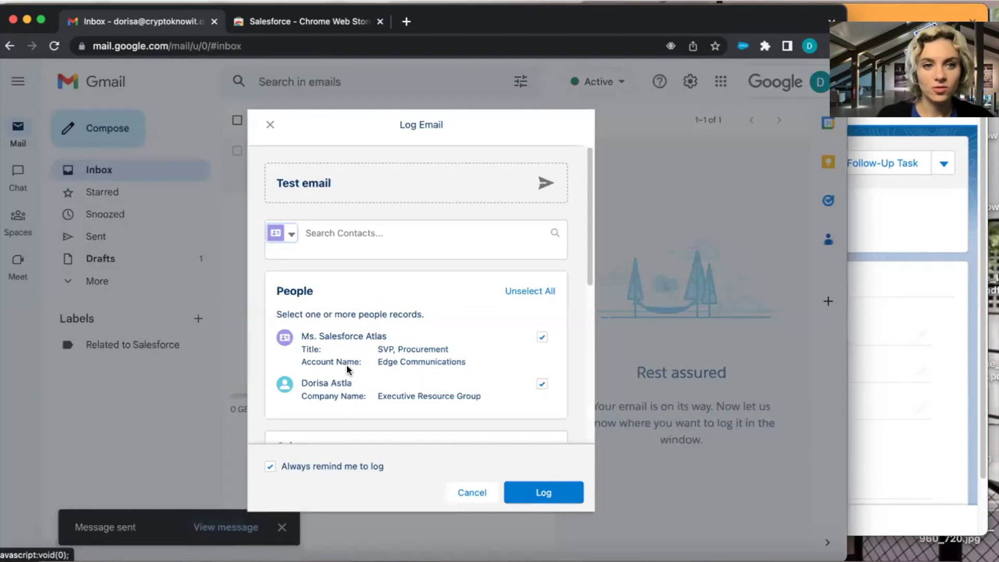
Log the sent email without your own record, related to Edge Communications, and save it to Salesforce.
{"action": "scroll", "coordinate": [351, 329], "scroll_direction": "down", "scroll_amount": 1}
{"action": "scroll", "coordinate": [397, 323], "scroll_direction": "down", "scroll_amount": 3}
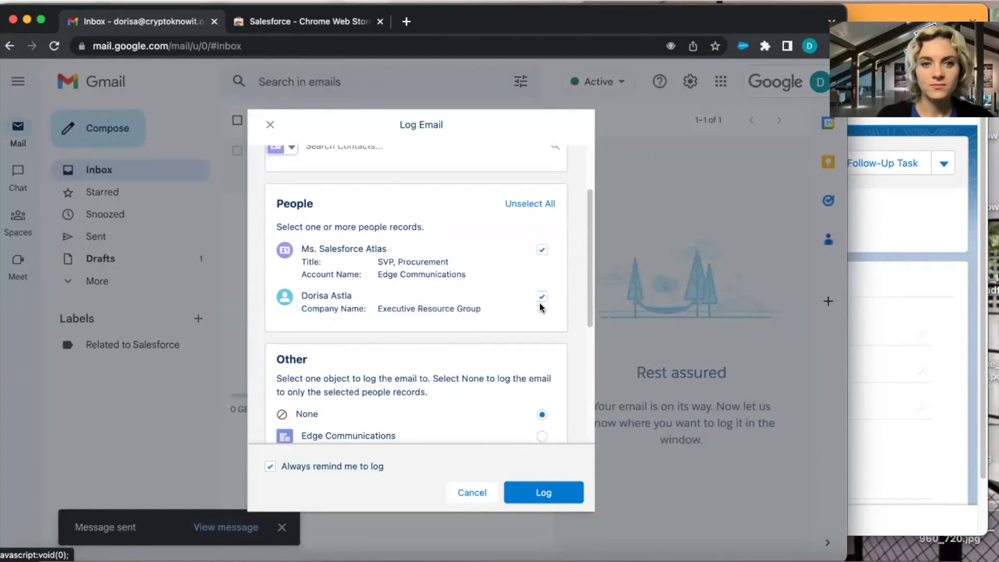
{"action": "left_click", "coordinate": [541, 296]}
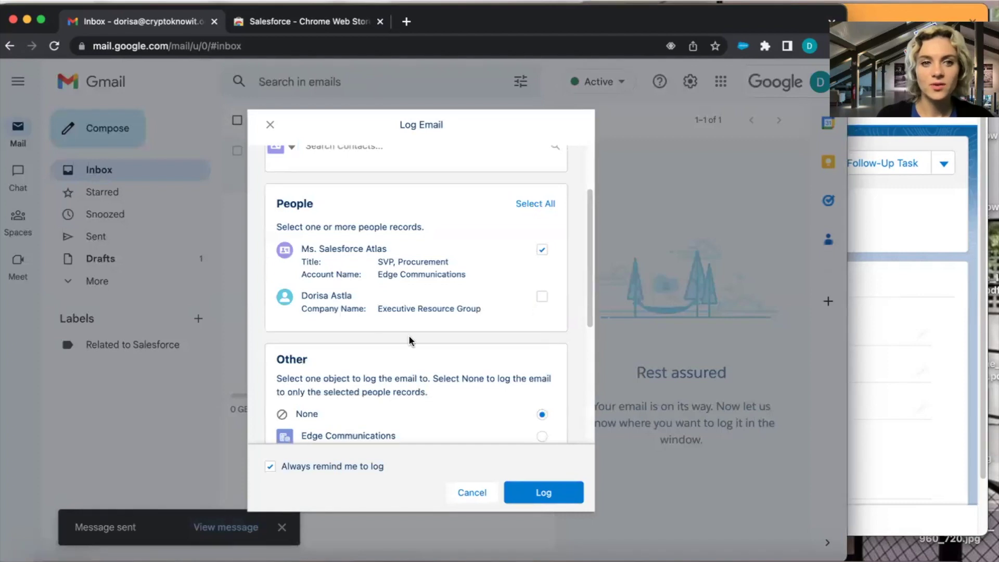
{"action": "scroll", "coordinate": [411, 341], "scroll_direction": "down", "scroll_amount": 6}
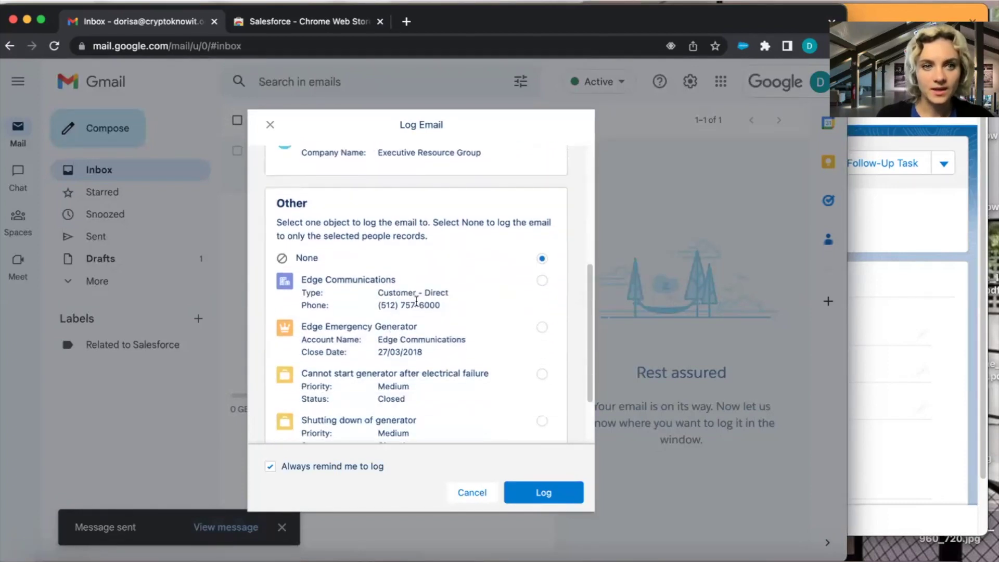
{"action": "left_click", "coordinate": [542, 281]}
{"action": "scroll", "coordinate": [515, 332], "scroll_direction": "down", "scroll_amount": 3}
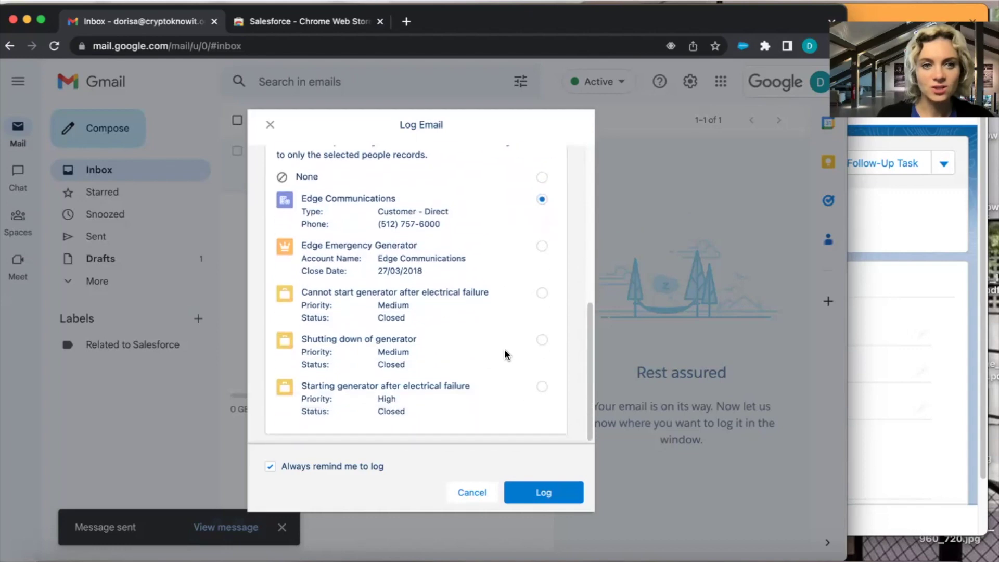
{"action": "left_click", "coordinate": [544, 494]}
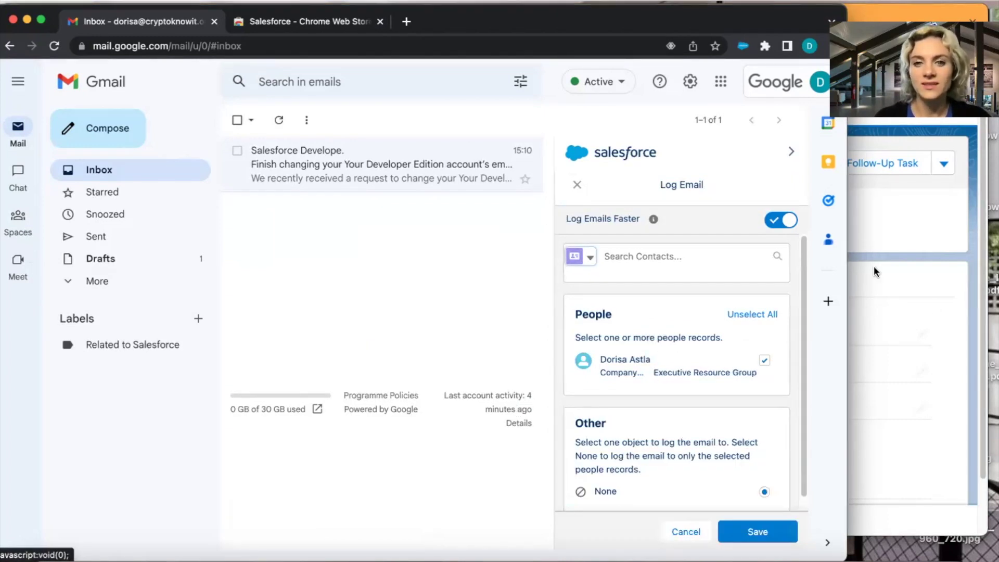
{"action": "left_click", "coordinate": [773, 536]}
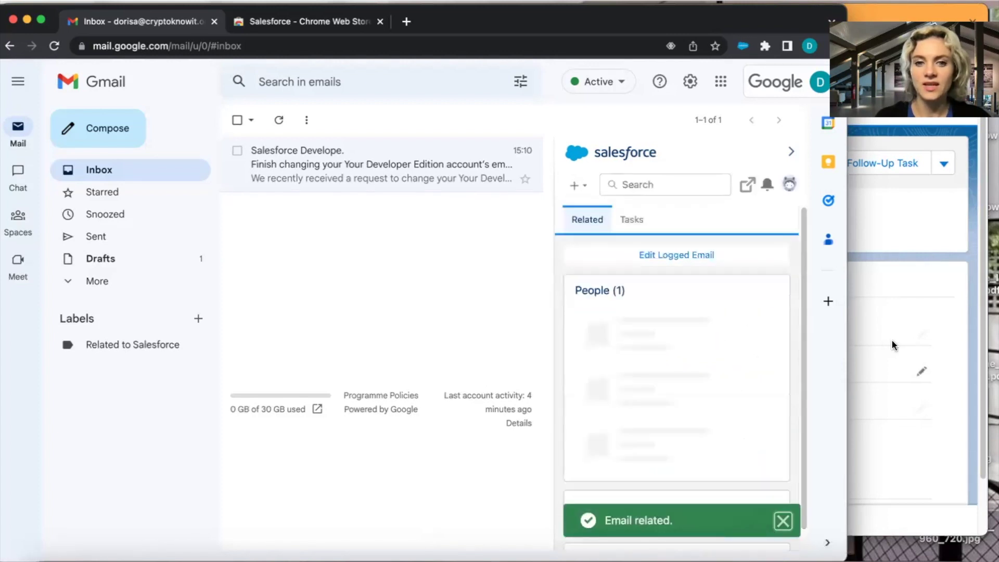
Go back to the Salesforce contact page and reload it to show the new activity.
{"action": "left_click", "coordinate": [885, 316]}
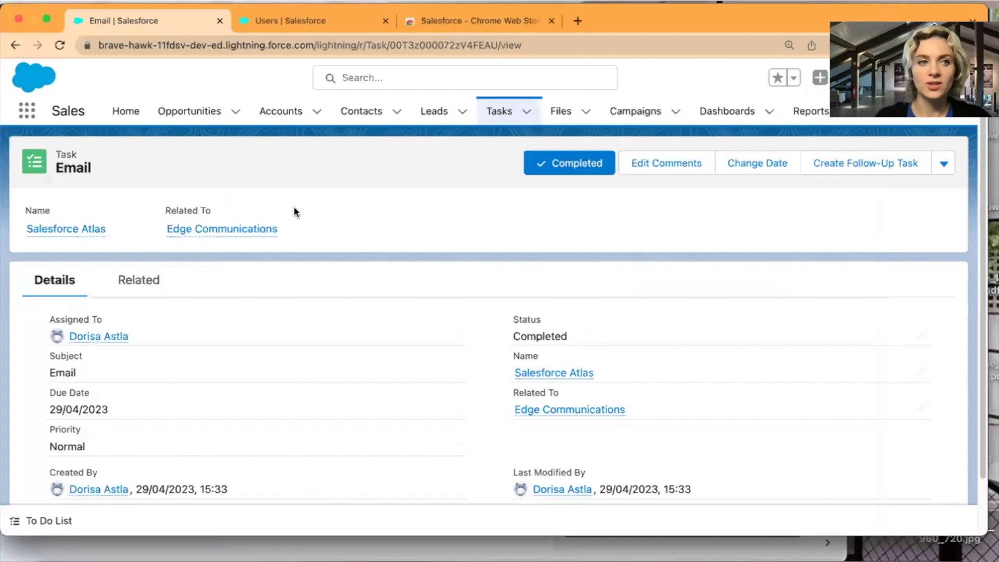
{"action": "left_click", "coordinate": [19, 48]}
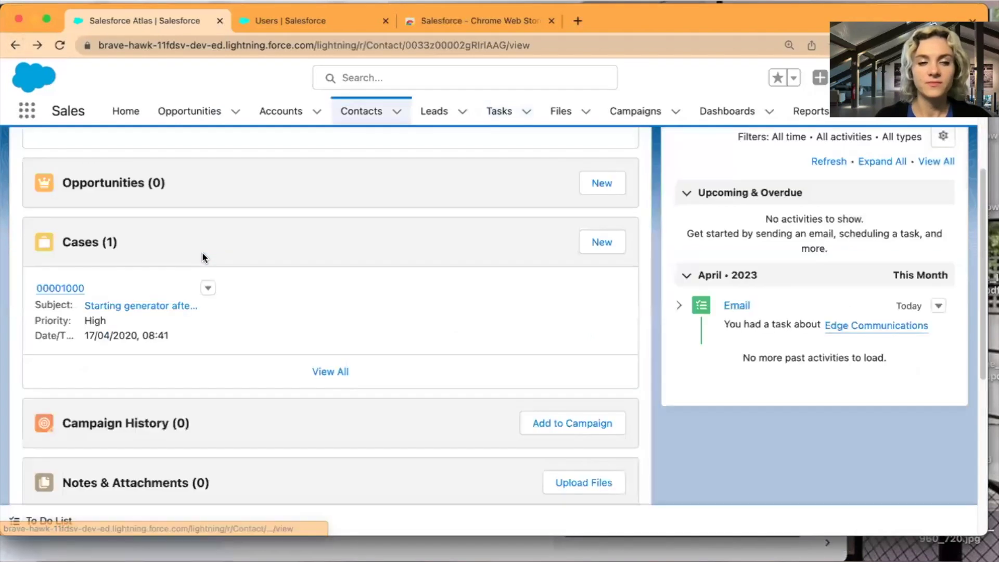
{"action": "left_click", "coordinate": [59, 46]}
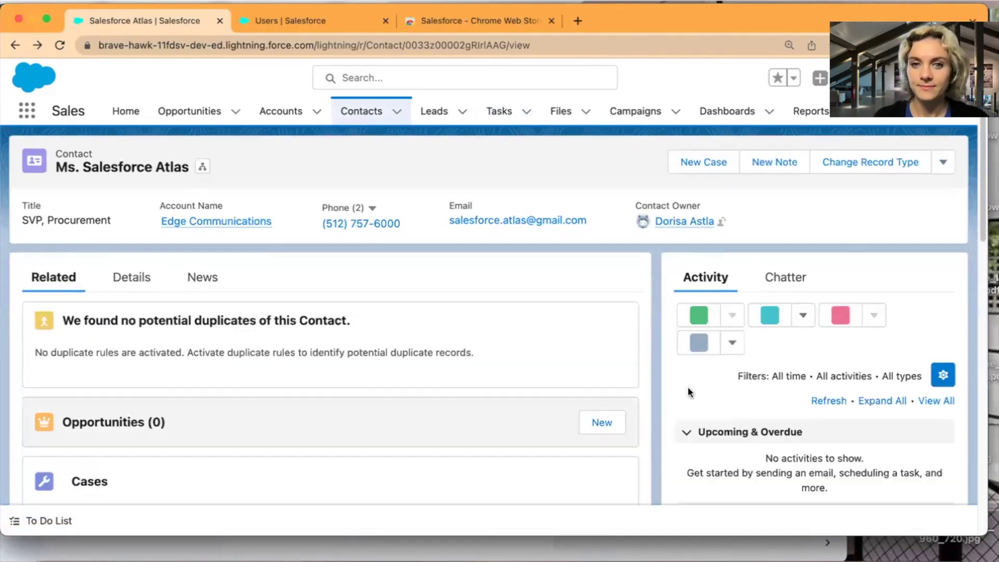
{"action": "scroll", "coordinate": [688, 386], "scroll_direction": "down", "scroll_amount": 1}
{"action": "scroll", "coordinate": [687, 386], "scroll_direction": "down", "scroll_amount": 5}
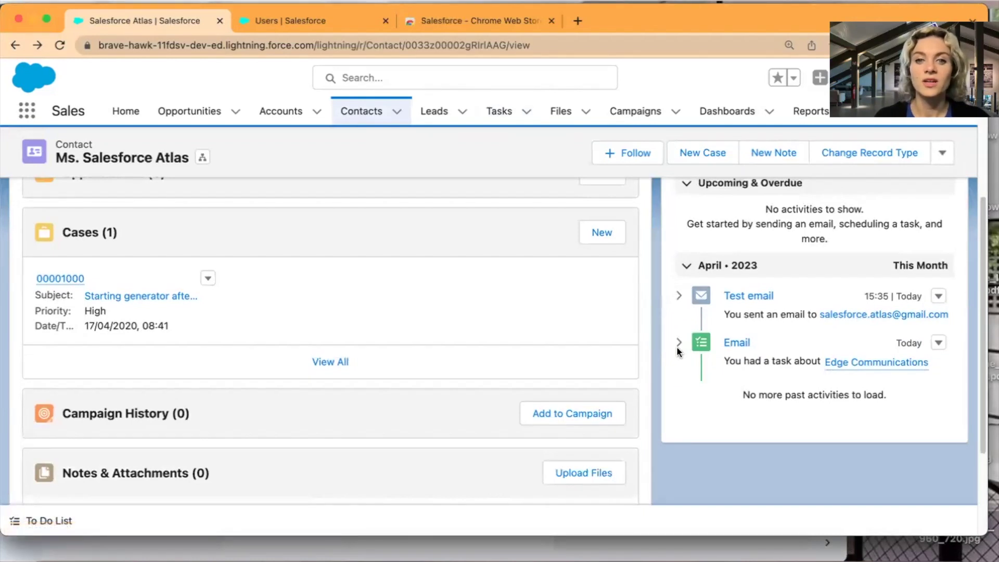
Expand the Test email activity and open that email record's details.
{"action": "left_click", "coordinate": [679, 298]}
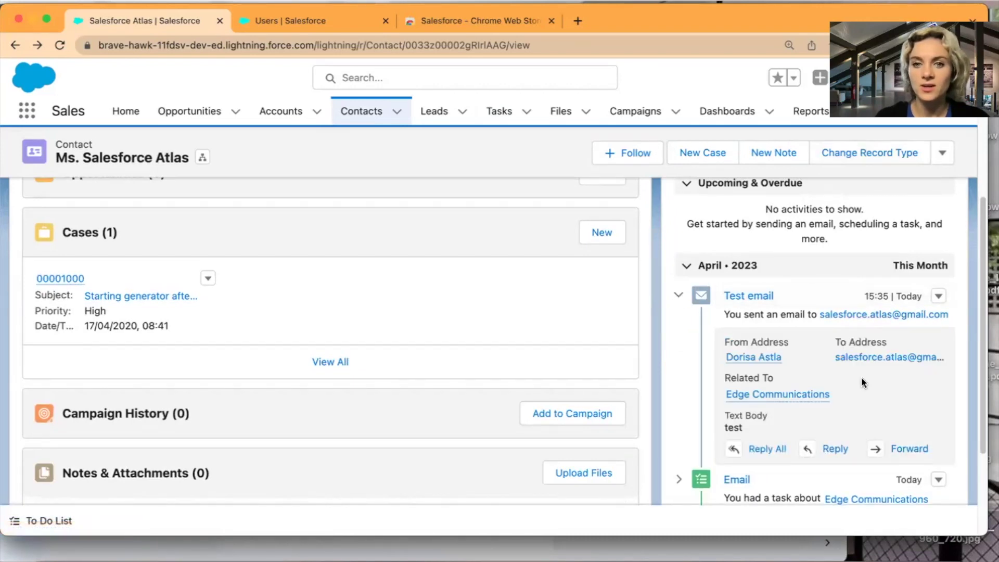
{"action": "scroll", "coordinate": [841, 400], "scroll_direction": "down", "scroll_amount": 1}
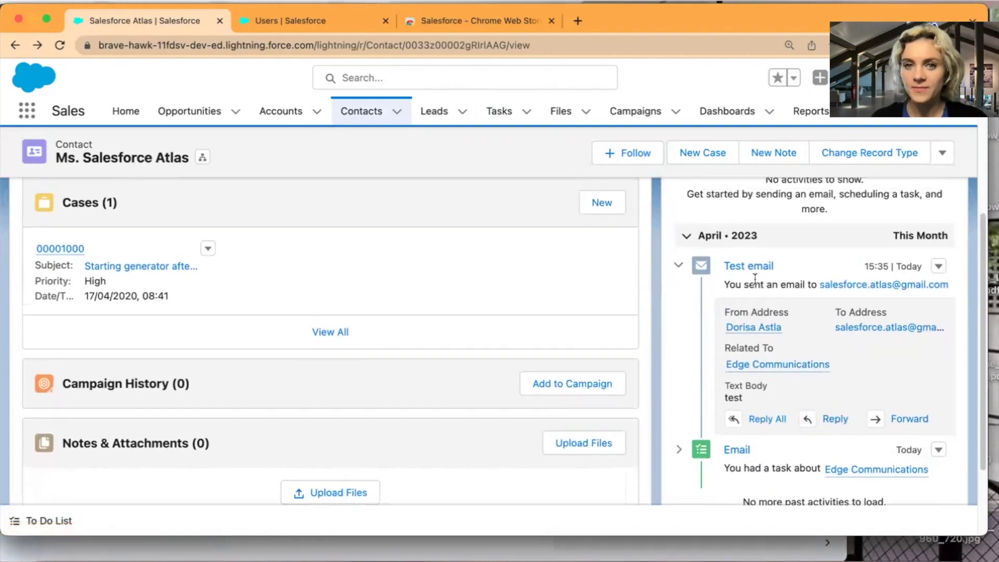
{"action": "left_click", "coordinate": [747, 267]}
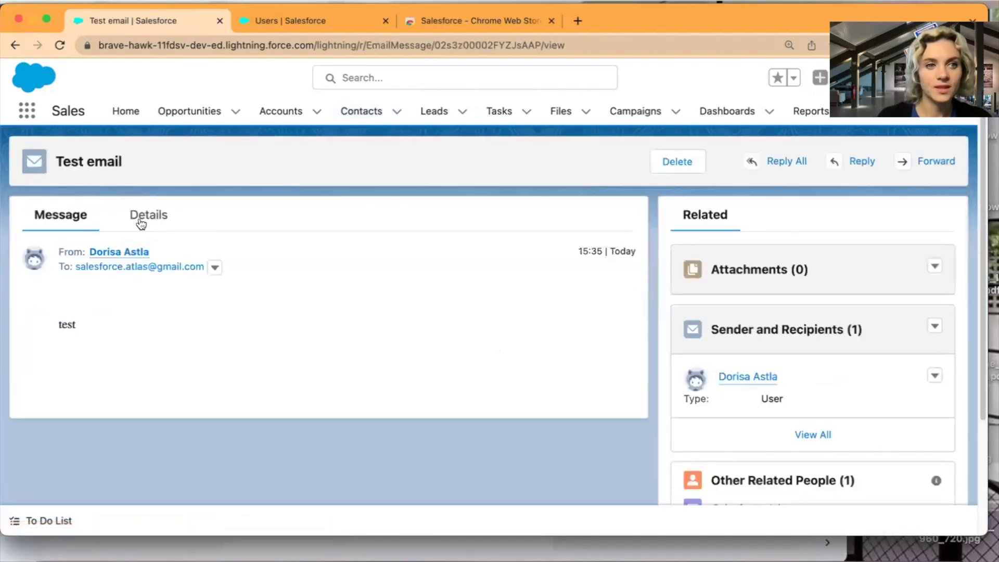
{"action": "left_click", "coordinate": [146, 217]}
Review the Test email's fields, including its Sent status and Edge Communications link.
{"action": "scroll", "coordinate": [360, 416], "scroll_direction": "down", "scroll_amount": 2}
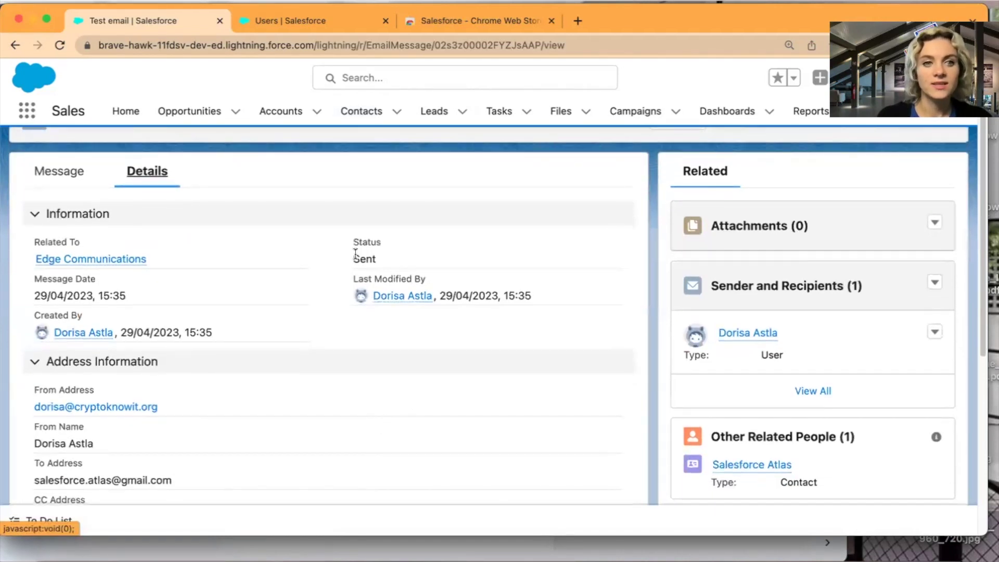
{"action": "scroll", "coordinate": [339, 320], "scroll_direction": "down", "scroll_amount": 5}
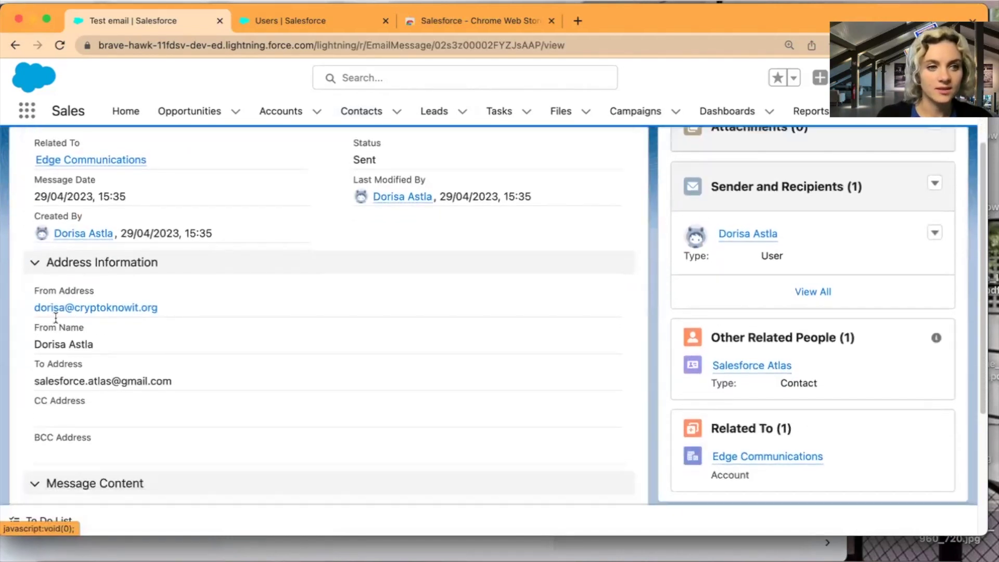
{"action": "scroll", "coordinate": [217, 367], "scroll_direction": "down", "scroll_amount": 8}
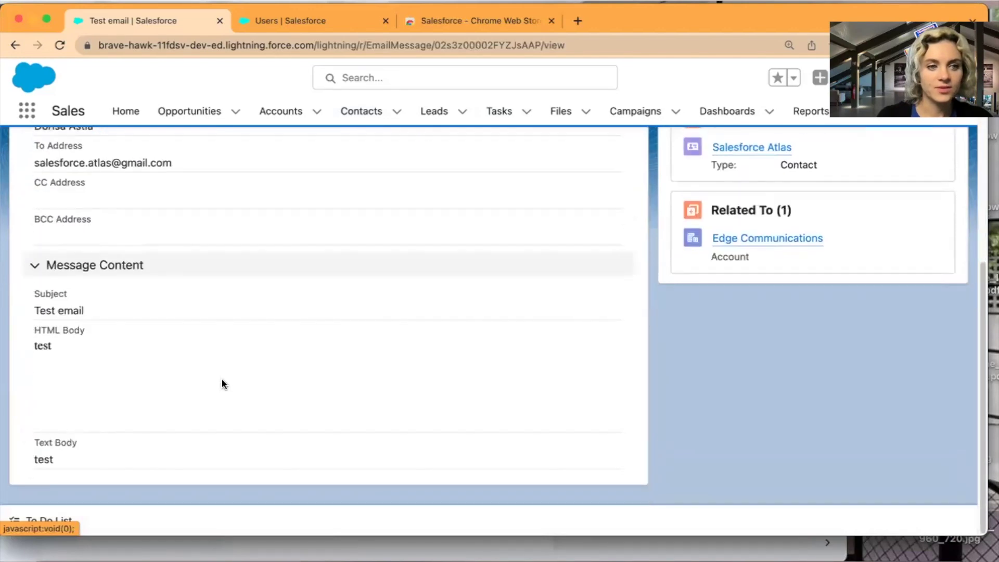
{"action": "scroll", "coordinate": [222, 378], "scroll_direction": "up", "scroll_amount": 6}
{"action": "scroll", "coordinate": [229, 379], "scroll_direction": "up", "scroll_amount": 9}
{"action": "scroll", "coordinate": [236, 376], "scroll_direction": "down", "scroll_amount": 8}
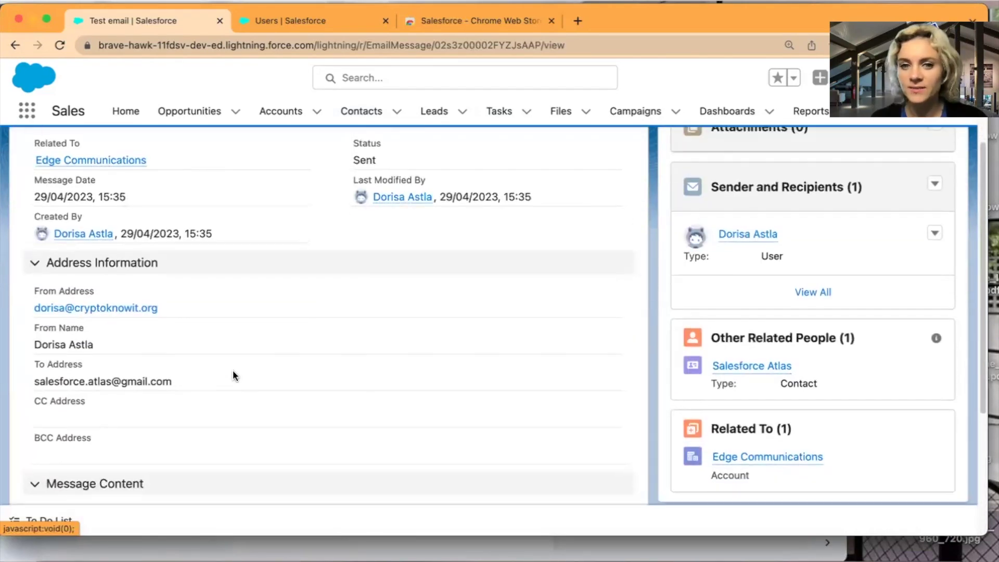
{"action": "scroll", "coordinate": [232, 369], "scroll_direction": "up", "scroll_amount": 8}
Return to the contact's activity timeline, collapse the Test email item, and switch to Gmail.
{"action": "left_click", "coordinate": [14, 45]}
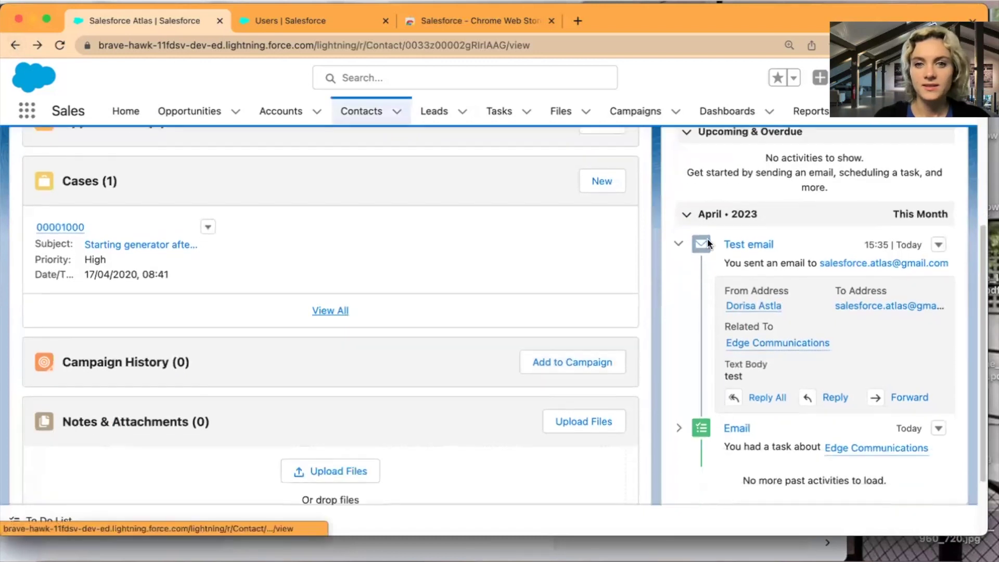
{"action": "left_click", "coordinate": [680, 235]}
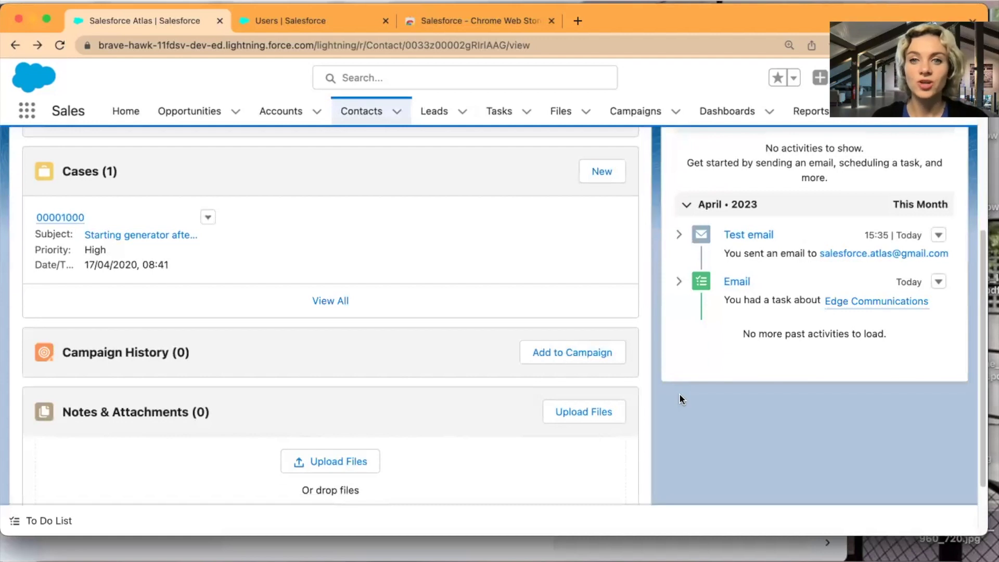
{"action": "left_click", "coordinate": [583, 548]}
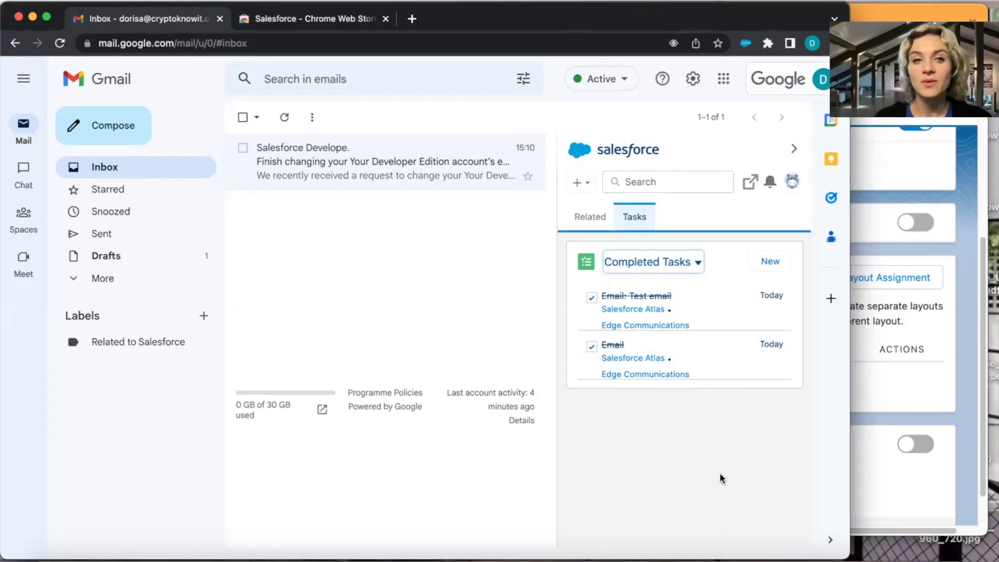
Bring the Salesforce Gmail Integration and Sync setup page back in front of Gmail.
{"action": "left_click", "coordinate": [901, 407]}
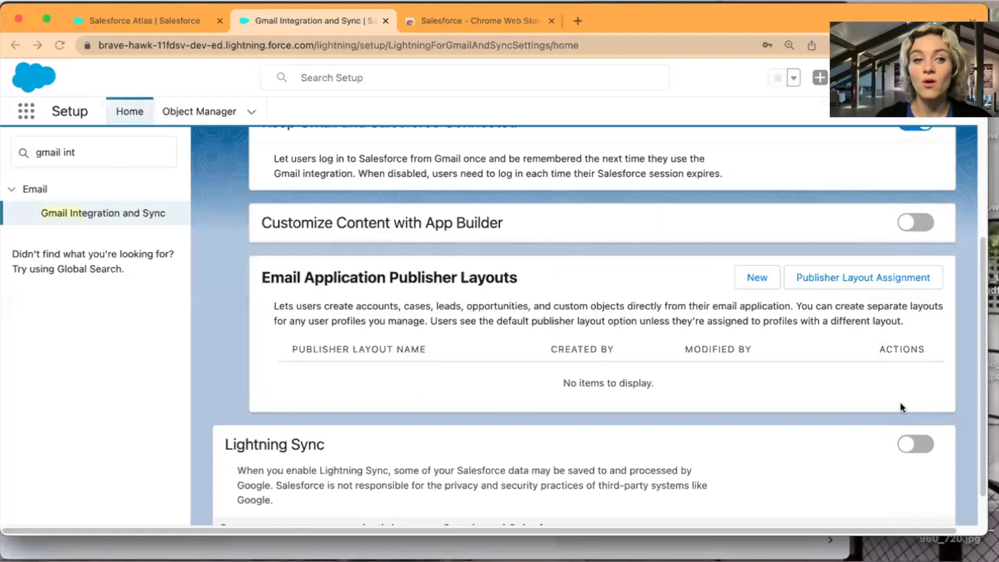
{"action": "scroll", "coordinate": [411, 387], "scroll_direction": "down", "scroll_amount": 2}
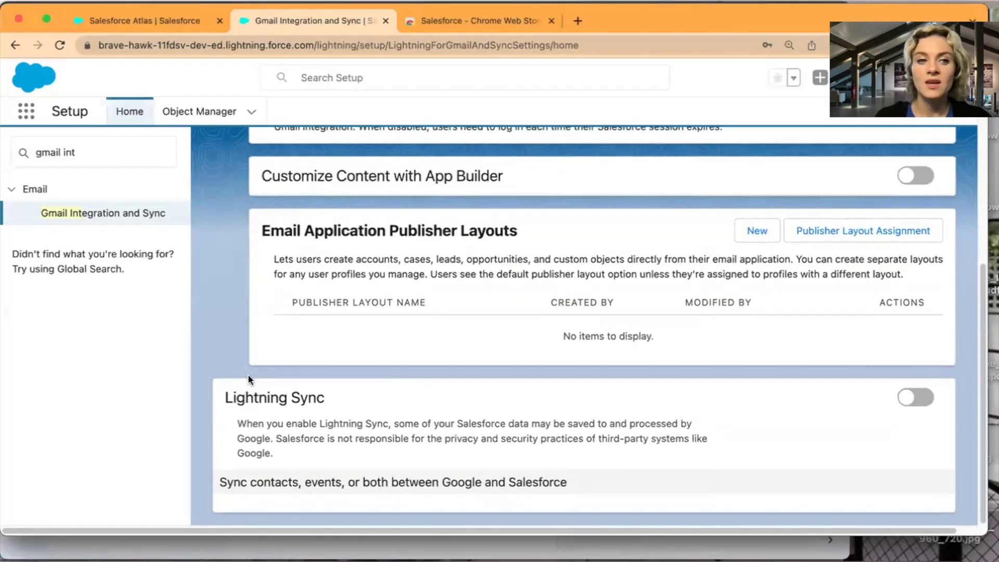
{"action": "scroll", "coordinate": [385, 402], "scroll_direction": "up", "scroll_amount": 2}
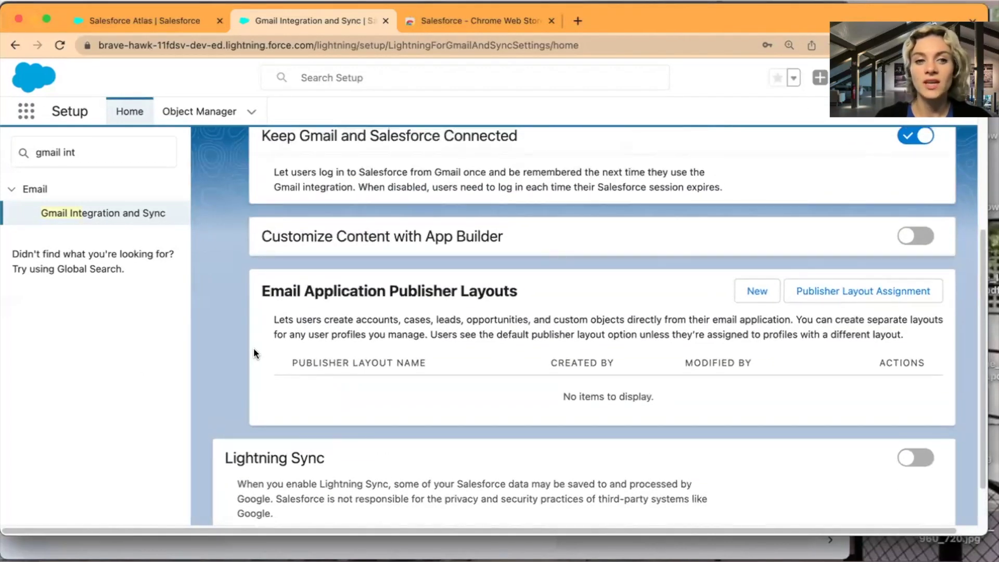
{"action": "scroll", "coordinate": [267, 359], "scroll_direction": "up", "scroll_amount": 10}
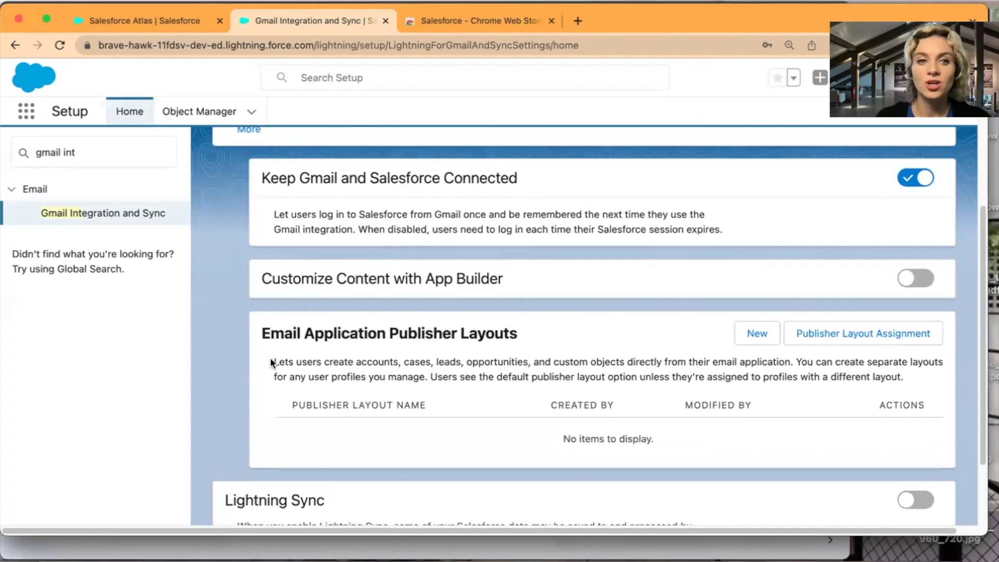
{"action": "scroll", "coordinate": [304, 362], "scroll_direction": "up", "scroll_amount": 2}
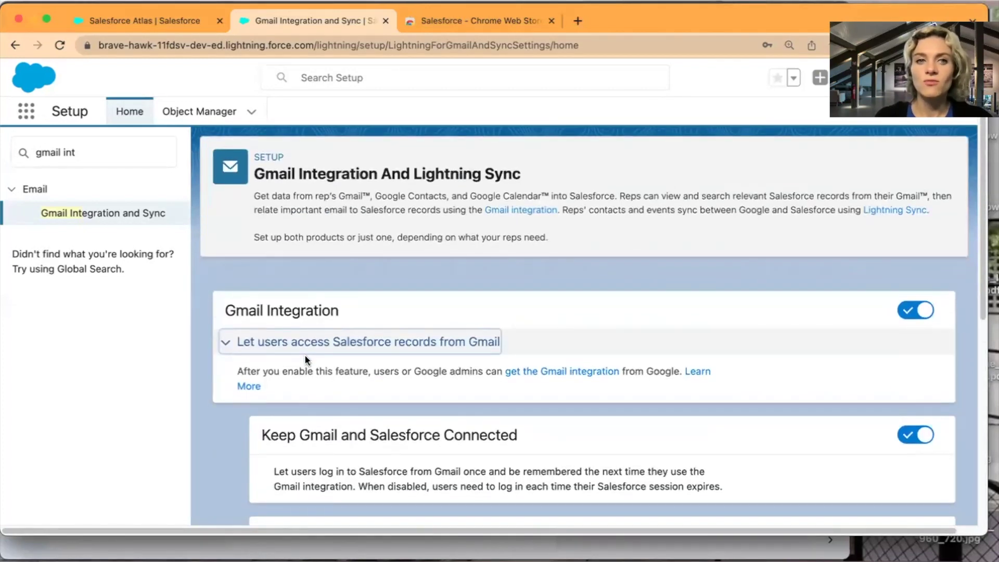